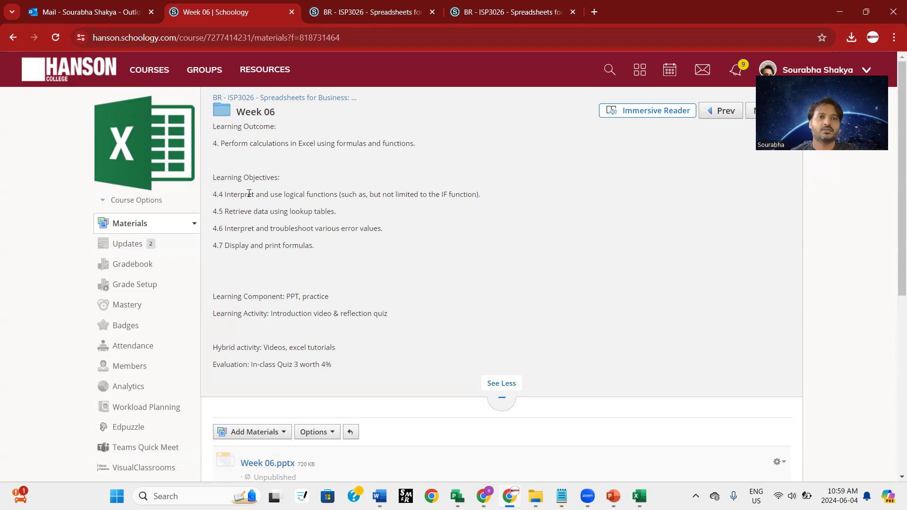
- Switch to the blank Excel workbook Book1 and go to cell B1
key(alt+Tab)
click(535, 108)
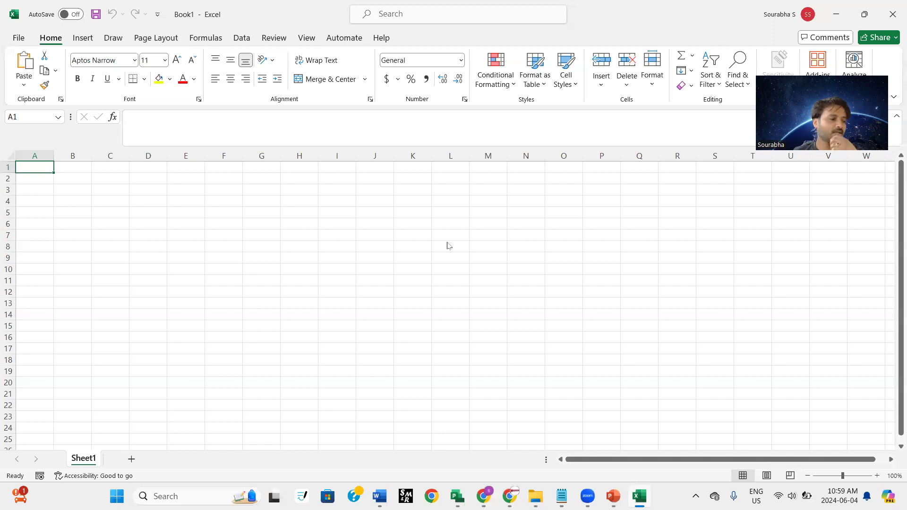
key(alt+Tab)
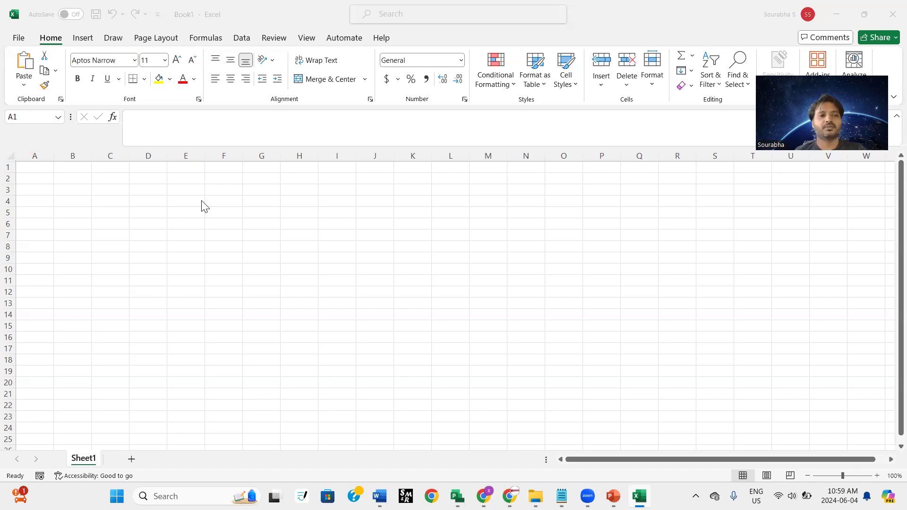
click(110, 168)
click(109, 168)
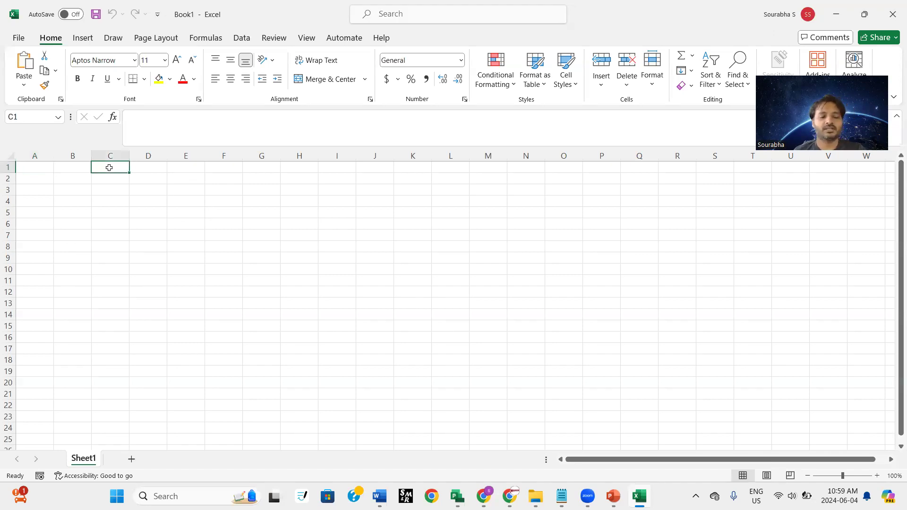
key(Left)
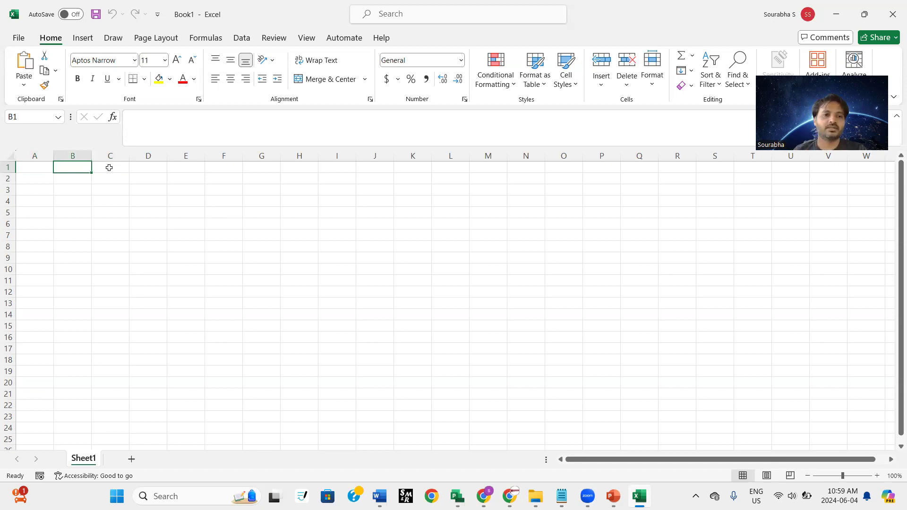
text(Sum)
key(BackSpace)
key(BackSpace)
key(BackSpace)
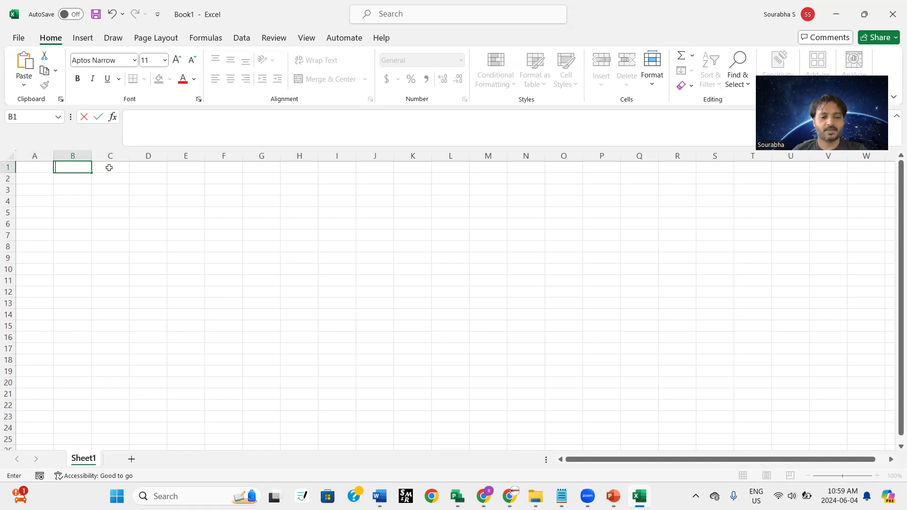
- Enter the labels Item A in cell B1 and Item B in cell B2
text(Item A)
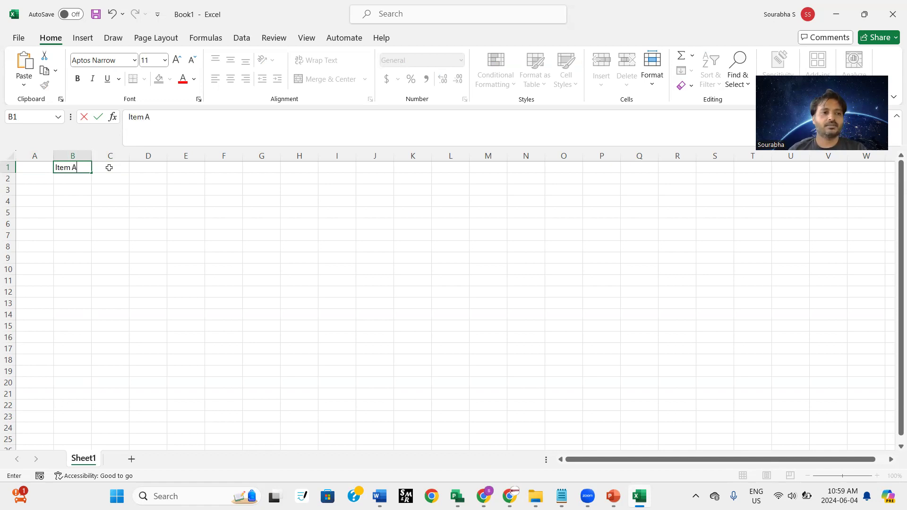
key(Return)
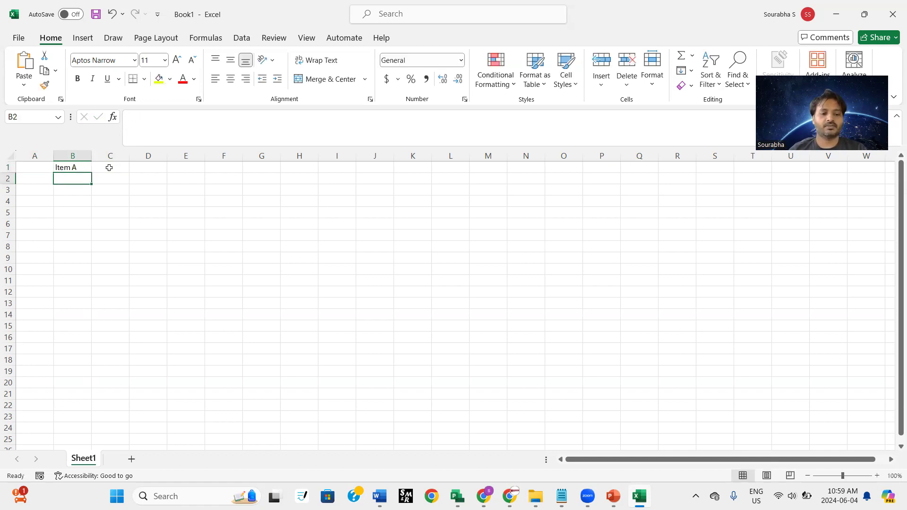
text(Item B)
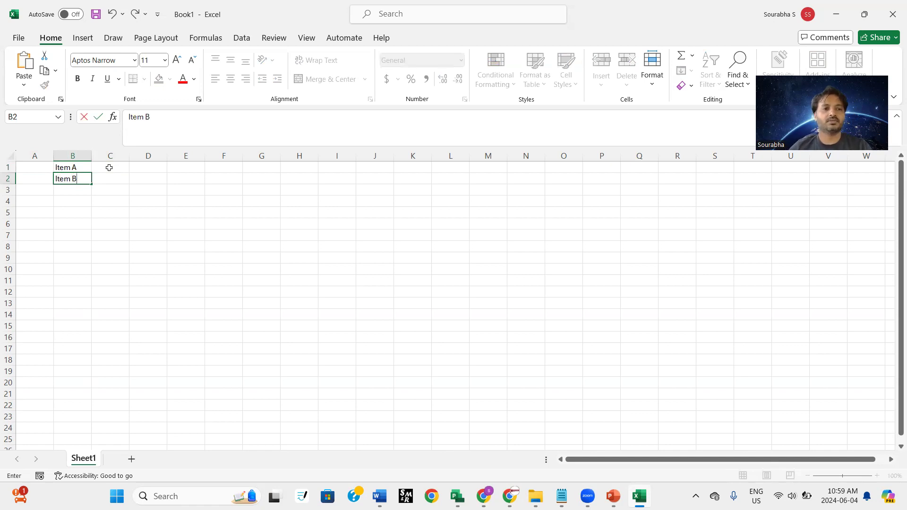
click(109, 168)
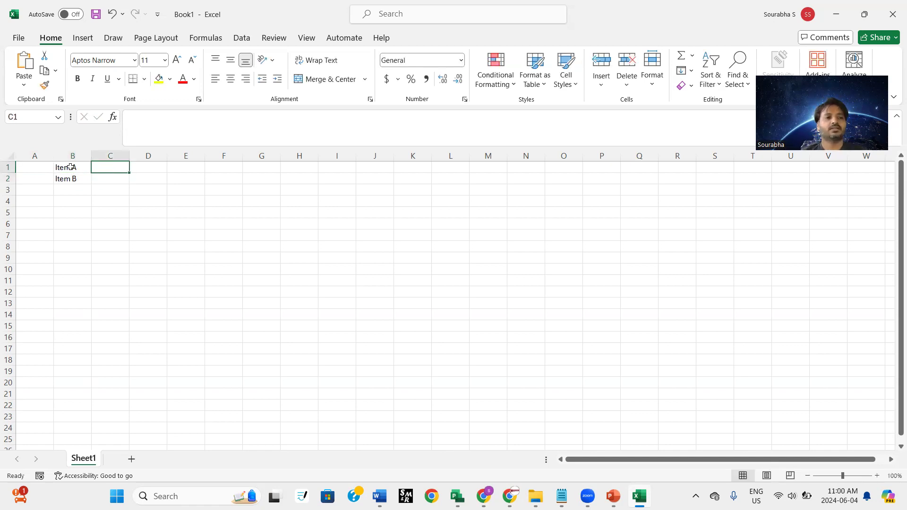
- Insert a blank row above the Item A row
click(11, 169)
right_click(12, 171)
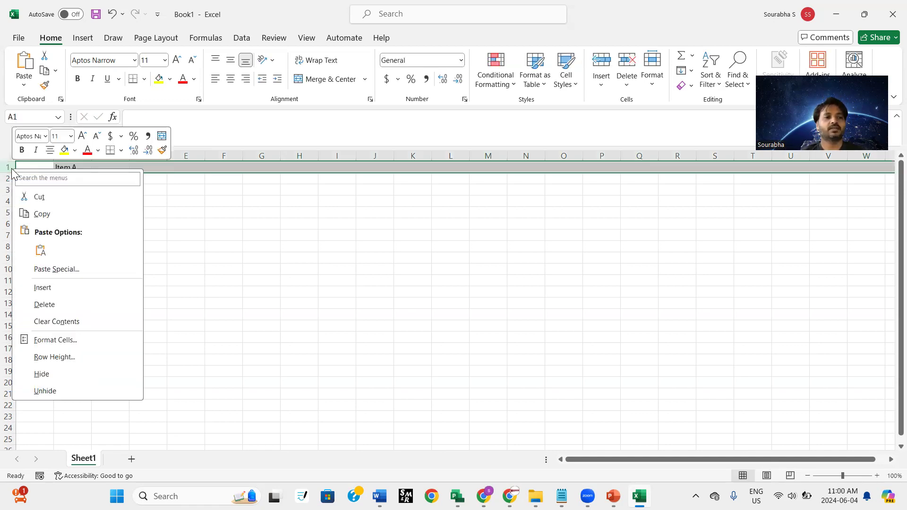
click(56, 288)
- Add a Price heading in cell C1 with 20 for Item A and 25 for Item B below it
click(108, 168)
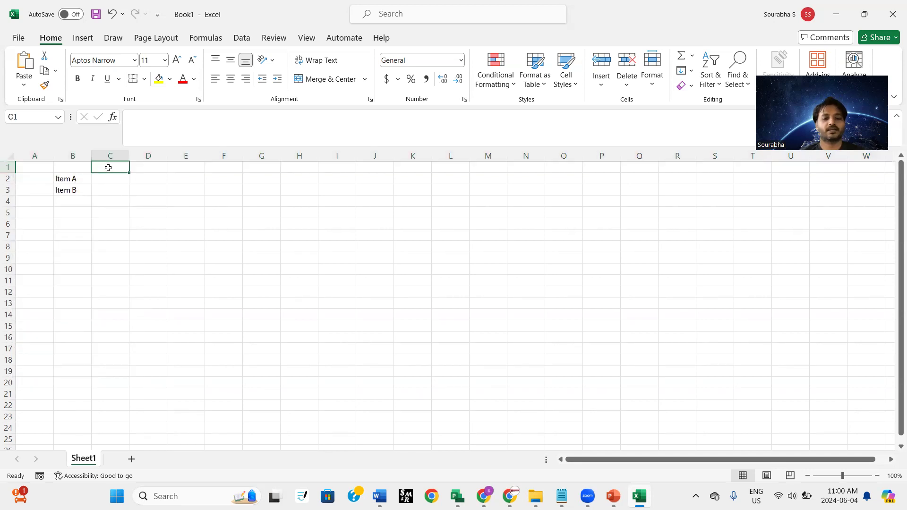
text(Price)
key(Return)
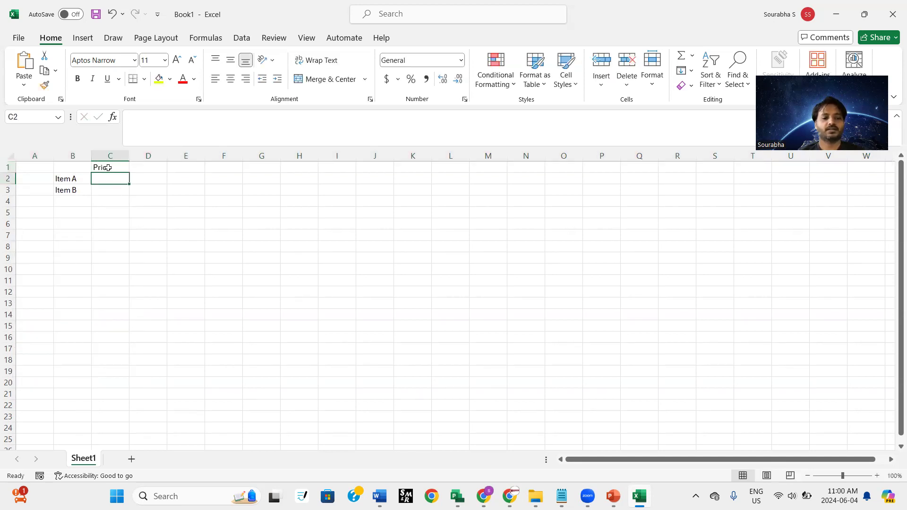
text(20)
key(Return)
text(2)
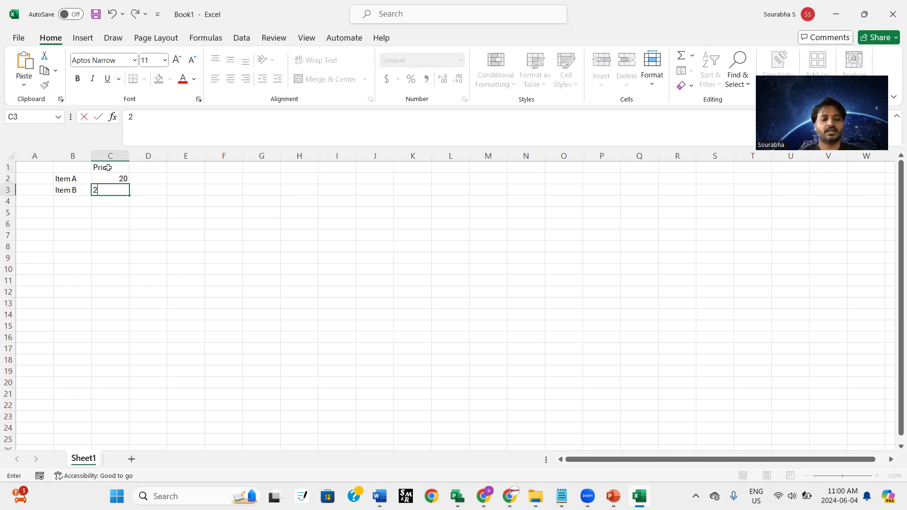
text(5)
key(Return)
- Label cell B5 Total and build the formula =C2+C3 beside it in cell C5
key(Down)
key(Left)
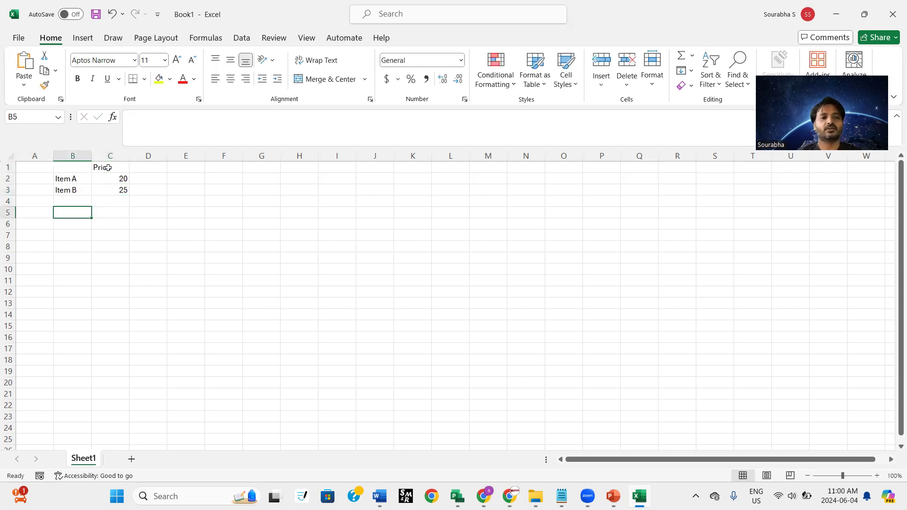
text(Total)
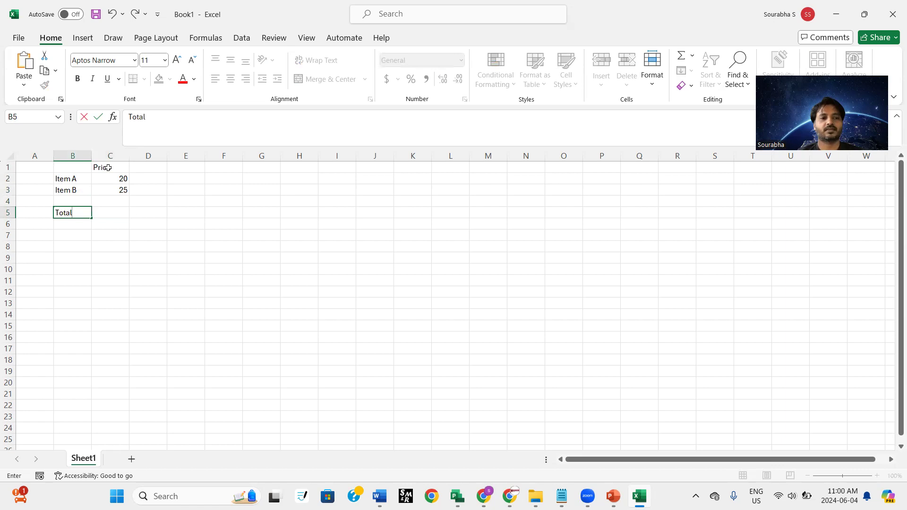
key(Tab)
text(=)
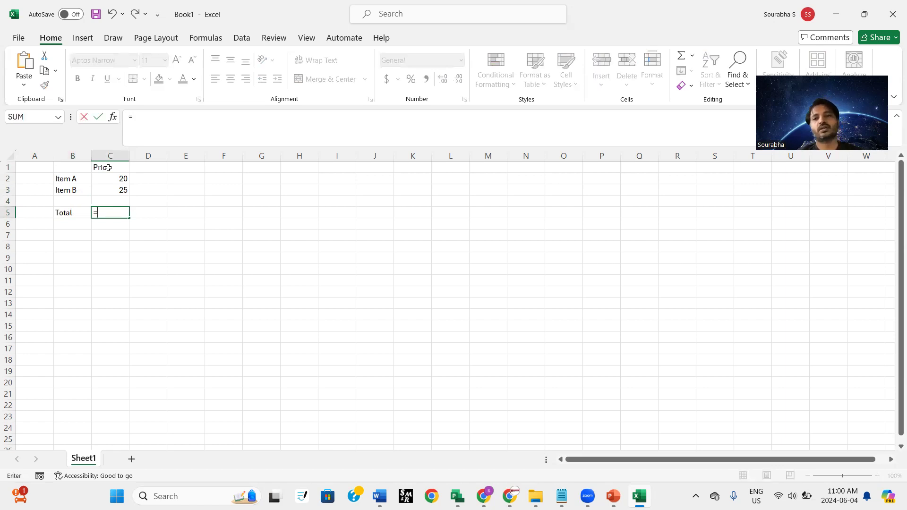
click(118, 180)
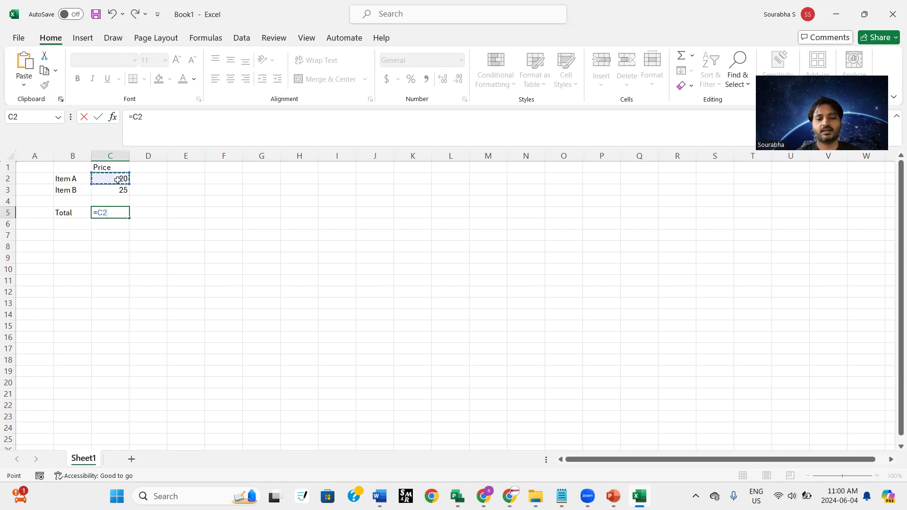
text(+)
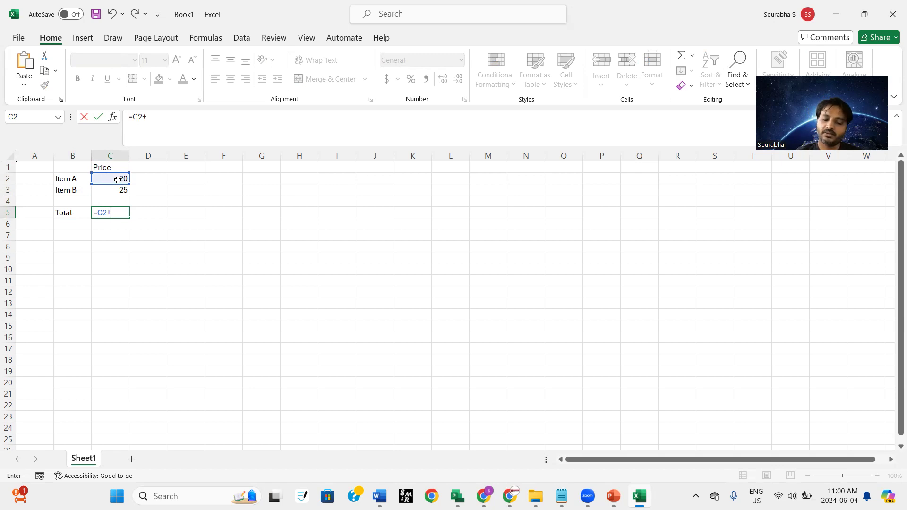
click(121, 192)
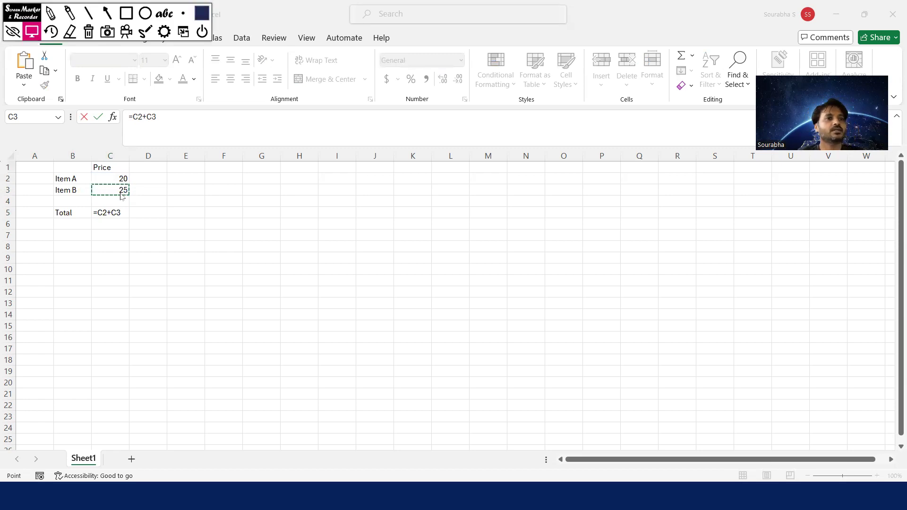
- Circle the formula and draw arrows linking both prices to it with the screen marker's pen, and clear the markings
click(52, 17)
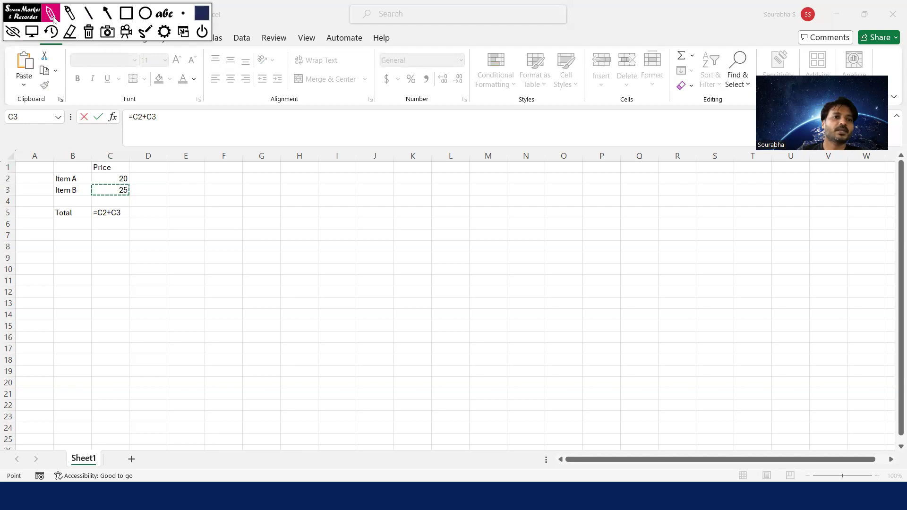
drag(111, 122, 169, 101)
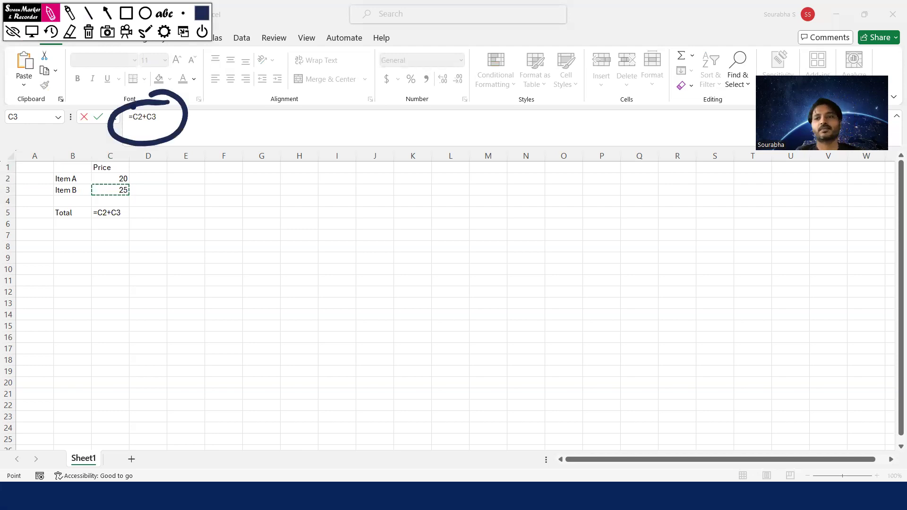
mouse_move(241, 139)
mouse_down()
mouse_move(137, 177)
mouse_move(157, 184)
mouse_up()
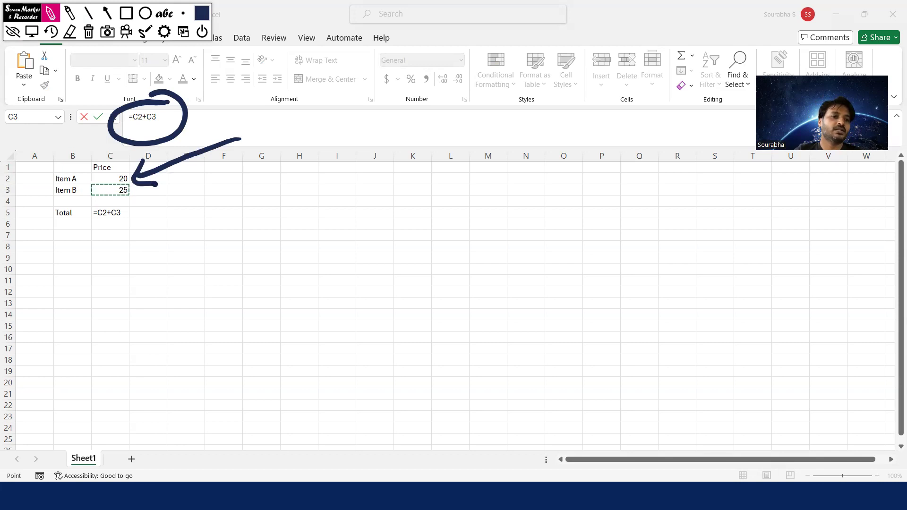
mouse_move(111, 177)
mouse_down()
mouse_move(71, 158)
mouse_move(94, 238)
mouse_move(96, 220)
mouse_move(100, 232)
mouse_up()
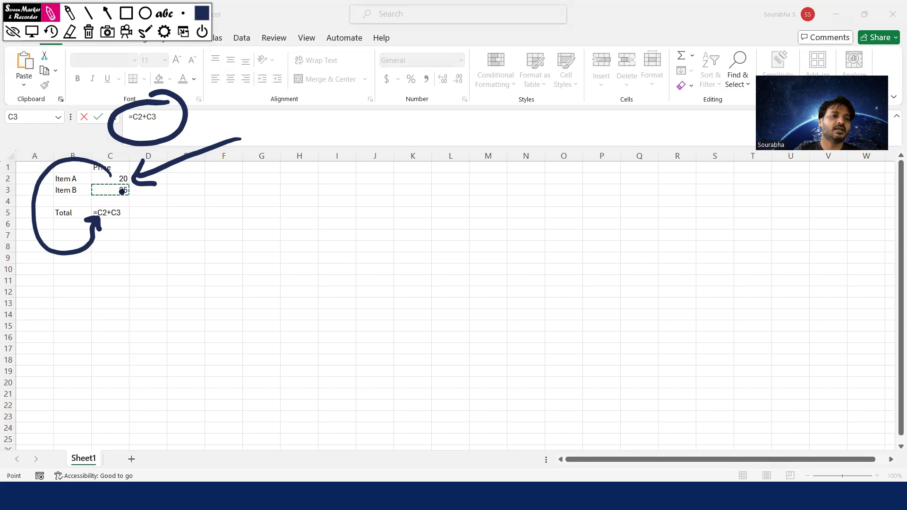
mouse_move(121, 195)
mouse_down()
mouse_move(182, 206)
mouse_move(119, 242)
mouse_move(113, 230)
mouse_move(131, 230)
mouse_up()
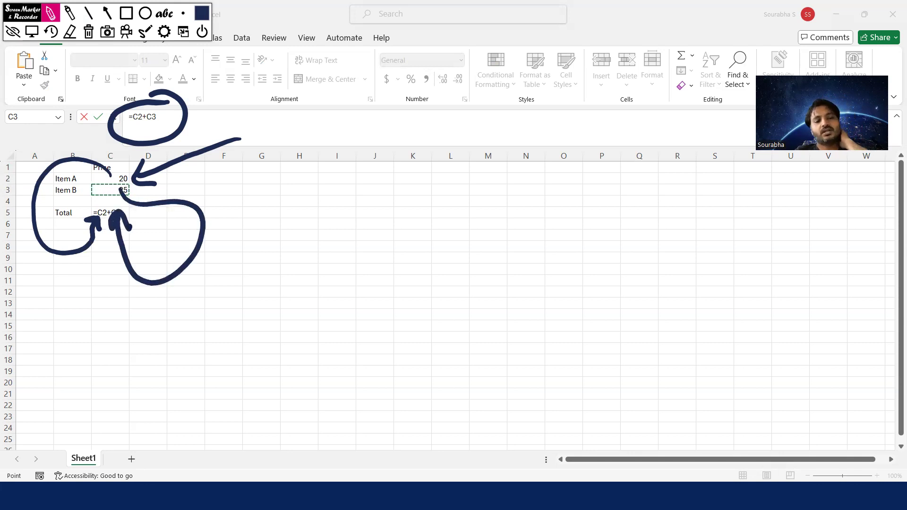
click(88, 32)
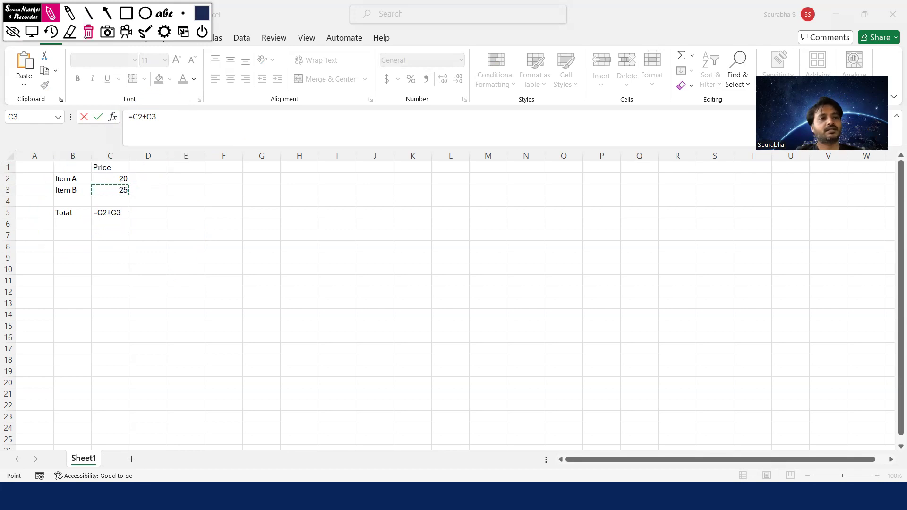
key(Escape)
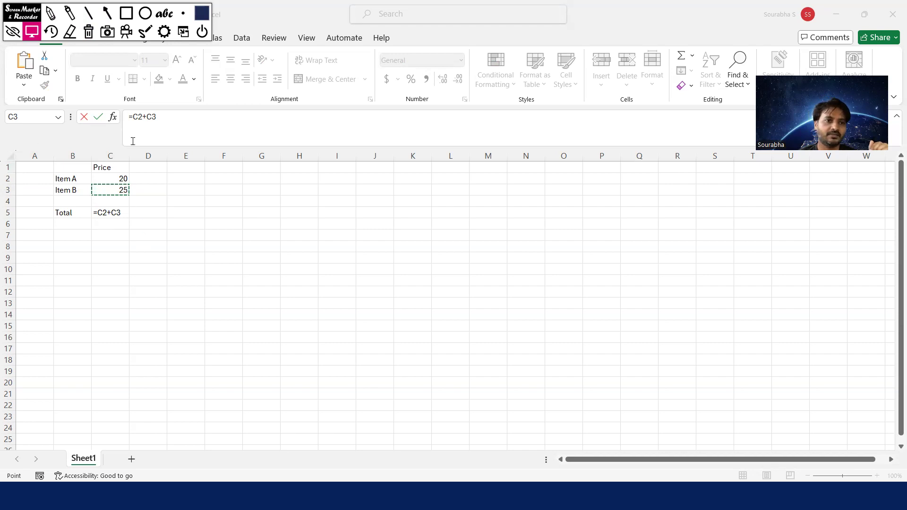
- Commit the total formula in cell C5
click(156, 128)
key(Return)
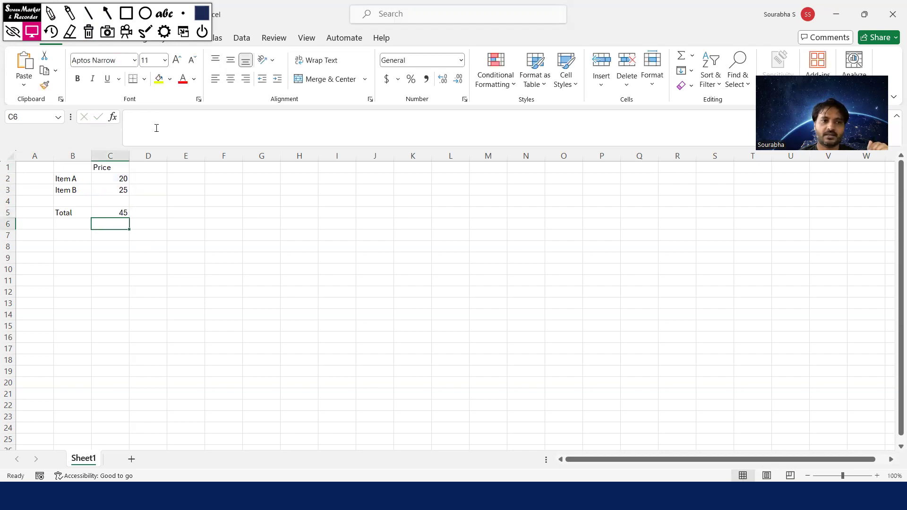
click(173, 242)
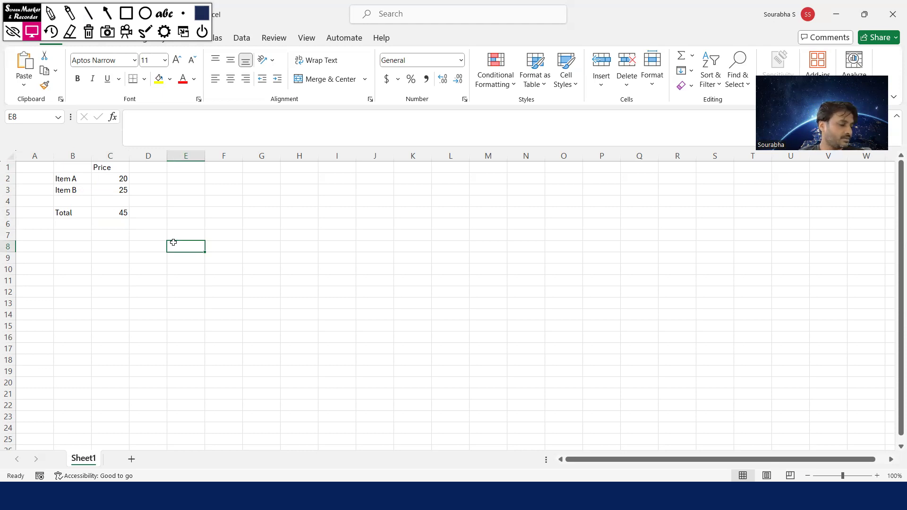
- Switch to the Working with Formulas and Functions slide show and advance to the Sample 3D Reference slide
key(alt+Tab)
key(alt+Tab)
key(alt+Tab)
key(alt+Tab)
key(alt+Tab)
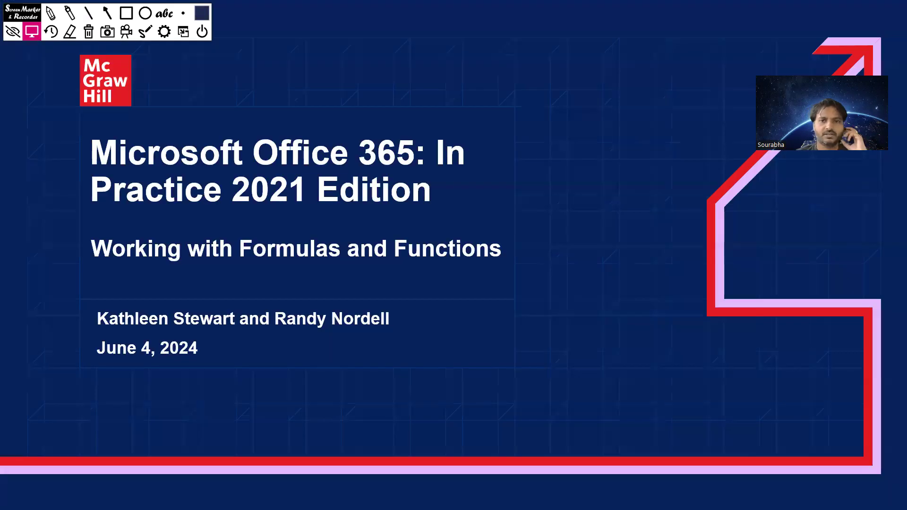
key(Right)
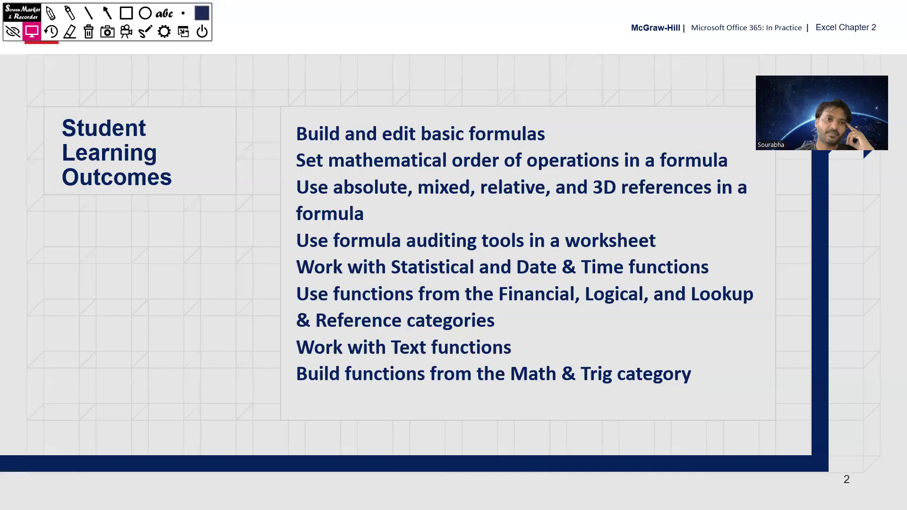
key(Right)
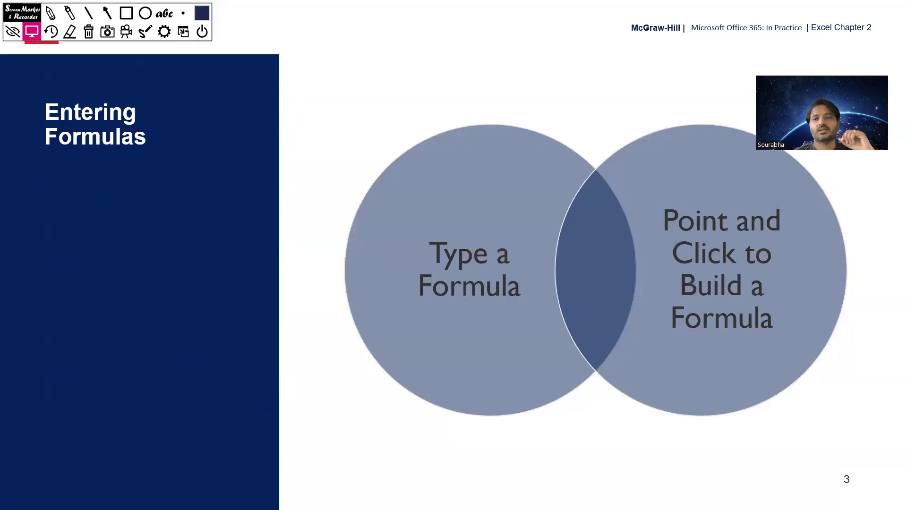
key(Right)
key(Right)
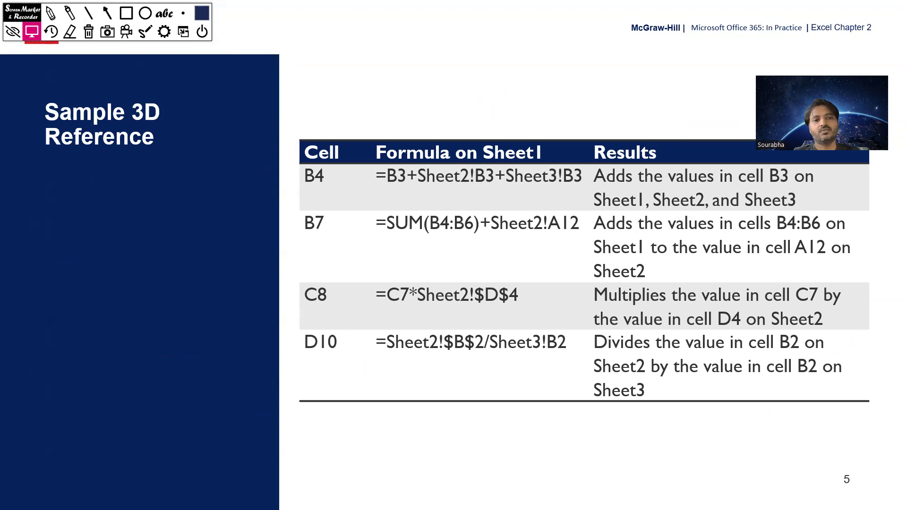
- Underline Sheet2!B3 and circle the Sheet2 and Sheet3 references in the formula of the B4 row
drag(421, 193, 494, 191)
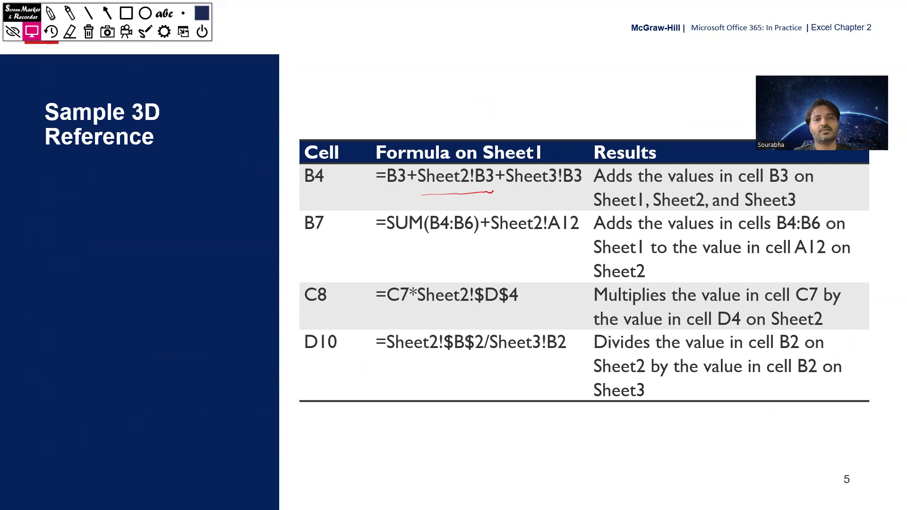
mouse_move(455, 138)
mouse_down()
mouse_move(428, 216)
mouse_move(456, 127)
mouse_up()
mouse_move(539, 121)
mouse_down()
mouse_move(558, 132)
mouse_move(538, 117)
mouse_up()
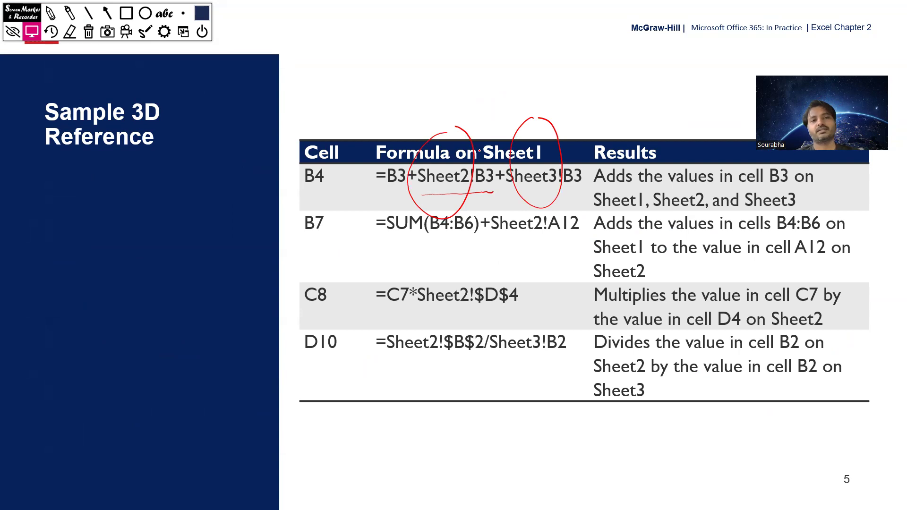
- Circle the cell name B4 and draw arrows to the B3, Sheet2 and Sheet3 references in its formula
mouse_move(311, 163)
mouse_down()
mouse_move(276, 198)
mouse_move(334, 159)
mouse_up()
mouse_move(345, 205)
mouse_down()
mouse_move(394, 187)
mouse_move(386, 197)
mouse_up()
drag(384, 56, 448, 141)
drag(457, 49, 517, 156)
drag(541, 122, 517, 156)
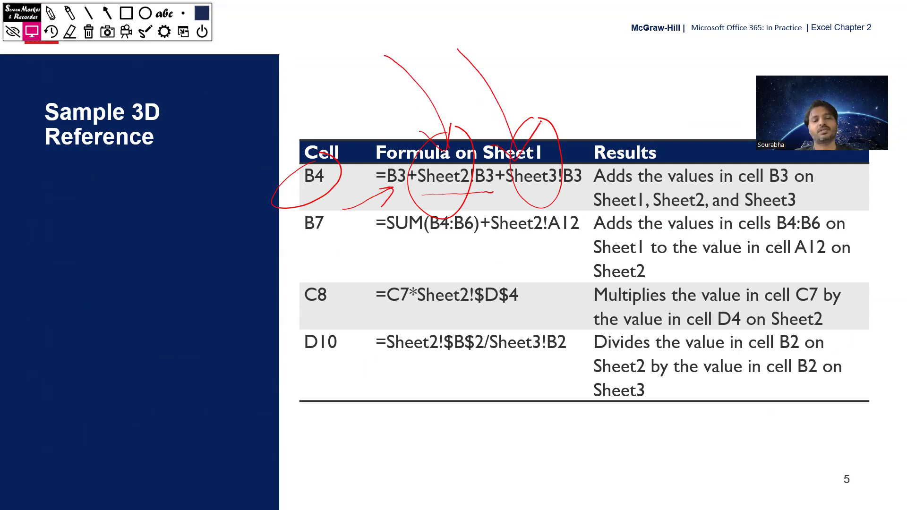
- Underline both lines of the result description in the B4 row of the Sample 3D Reference table
drag(592, 193, 823, 187)
drag(623, 218, 833, 206)
click(820, 205)
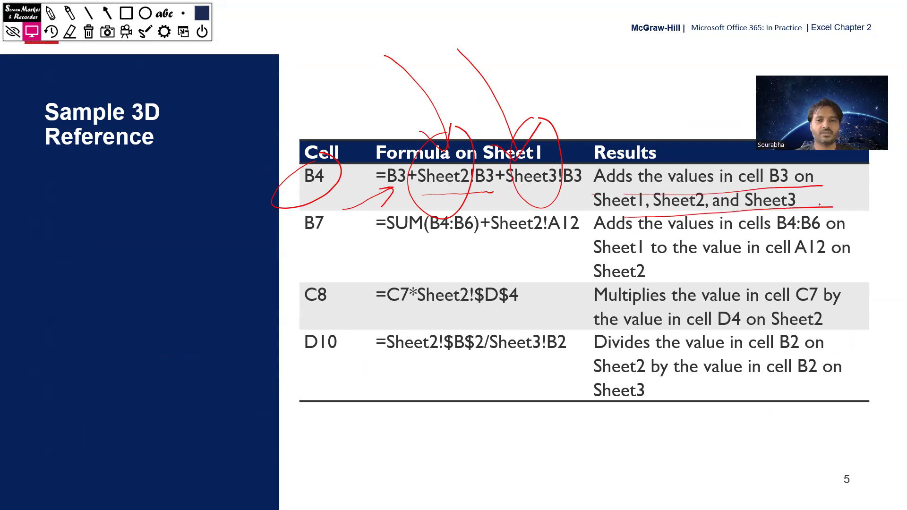
- Switch to the Excel workbook, add Sheet2 and Sheet3, and go back to Sheet1
key(alt+Tab)
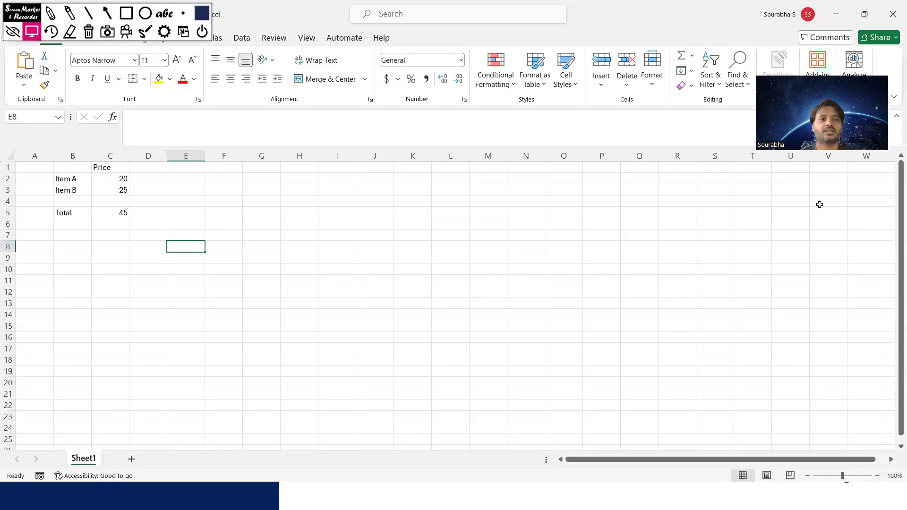
click(135, 459)
click(168, 460)
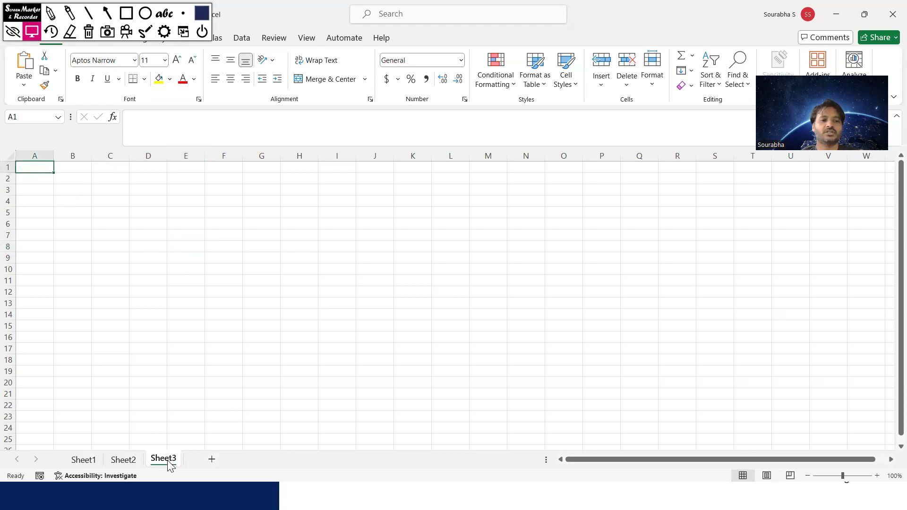
click(84, 460)
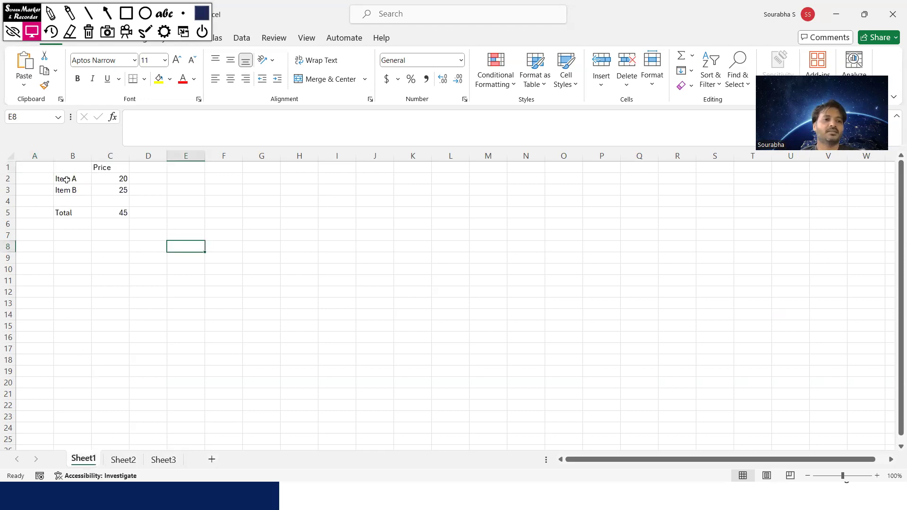
- Clear the Total label and its formula from cells B5:C5 on Sheet1
drag(75, 213, 114, 218)
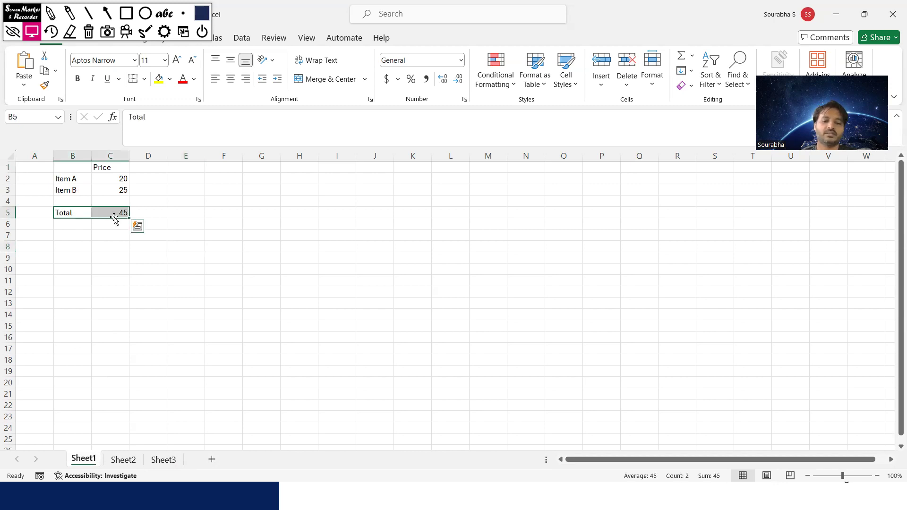
key(Delete)
key(Up)
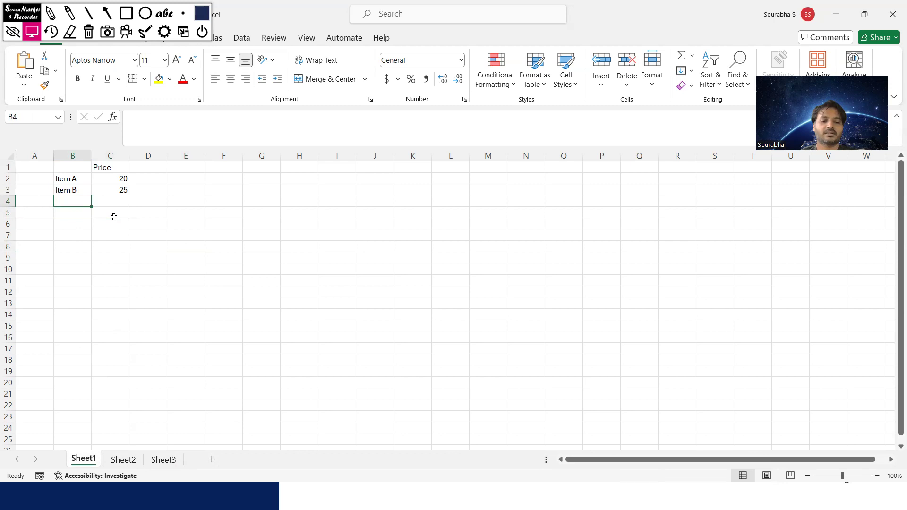
- Enter the labels "Item from sh2" in B4 and "Item from sh3" in B5, and widen column B to fit them
text(Item from sh2)
key(Return)
text(Item from sh3)
key(Return)
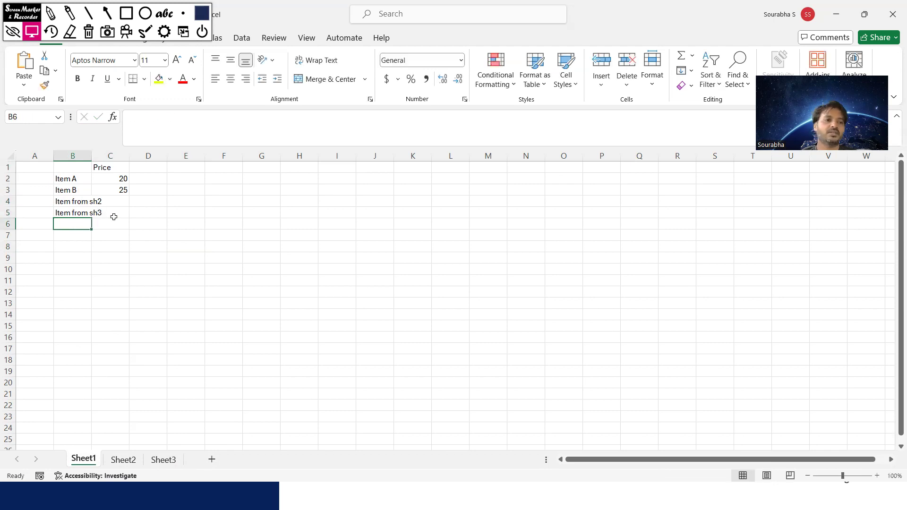
drag(91, 156, 134, 156)
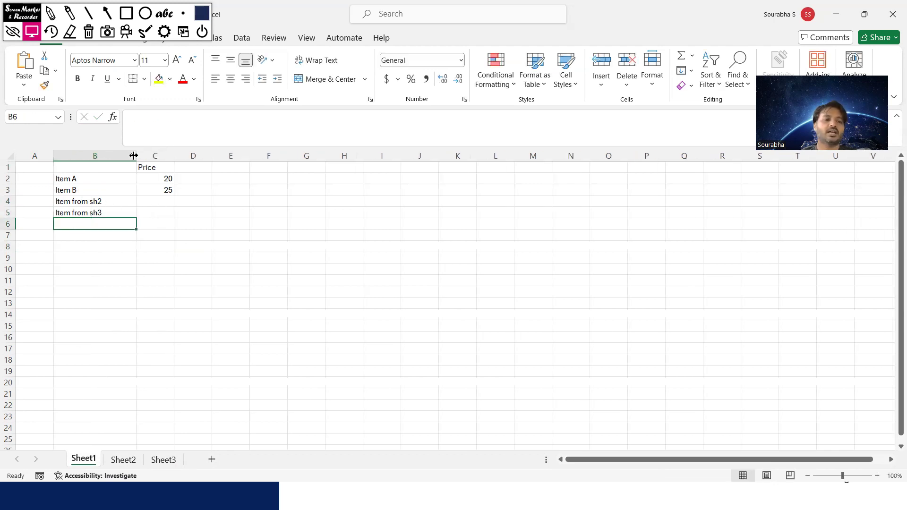
- On Sheet2, enter the label v2 in cell B2 and the value 30 in C2
click(159, 198)
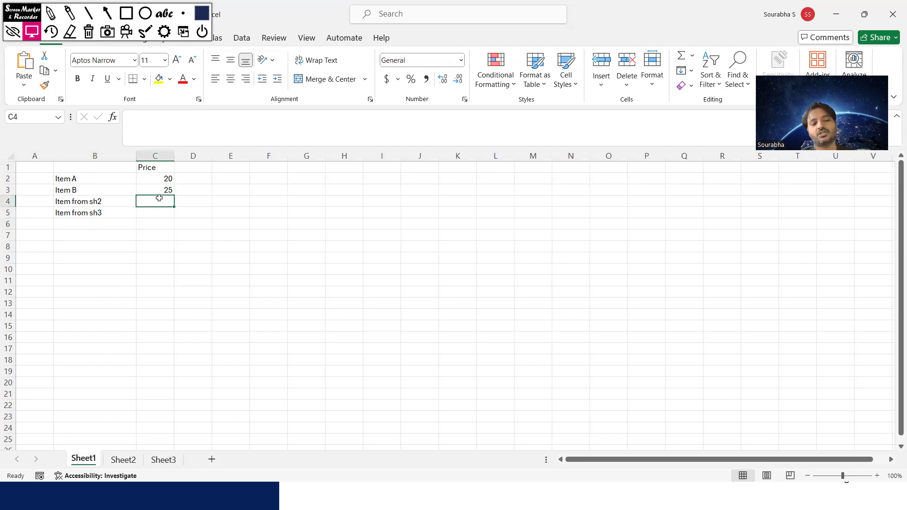
click(109, 461)
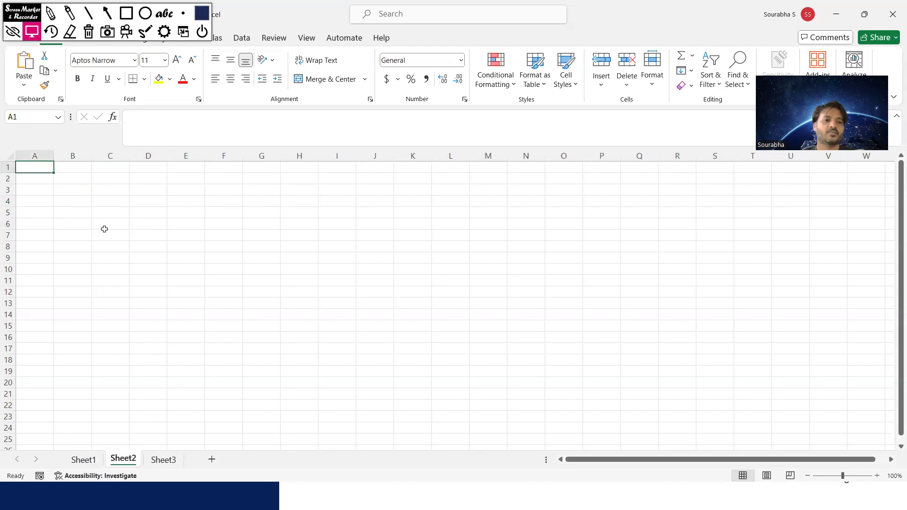
double_click(69, 178)
text(v2)
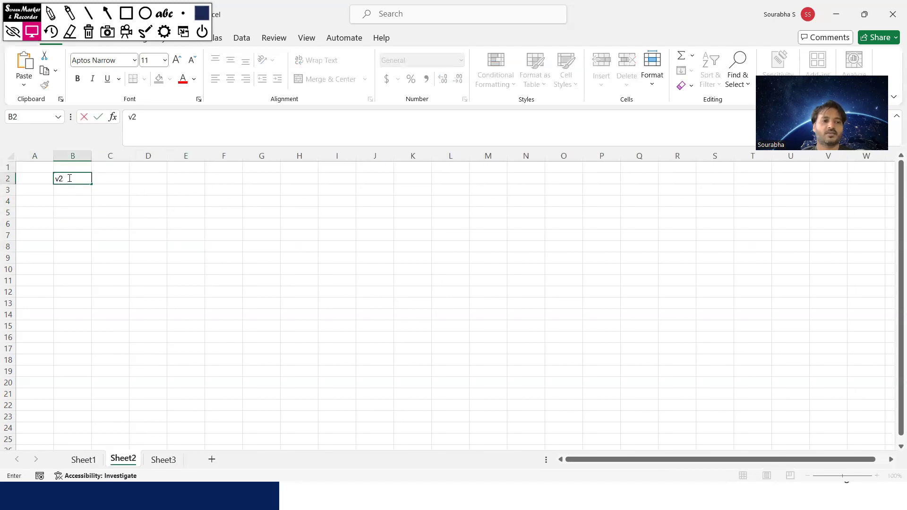
key(Tab)
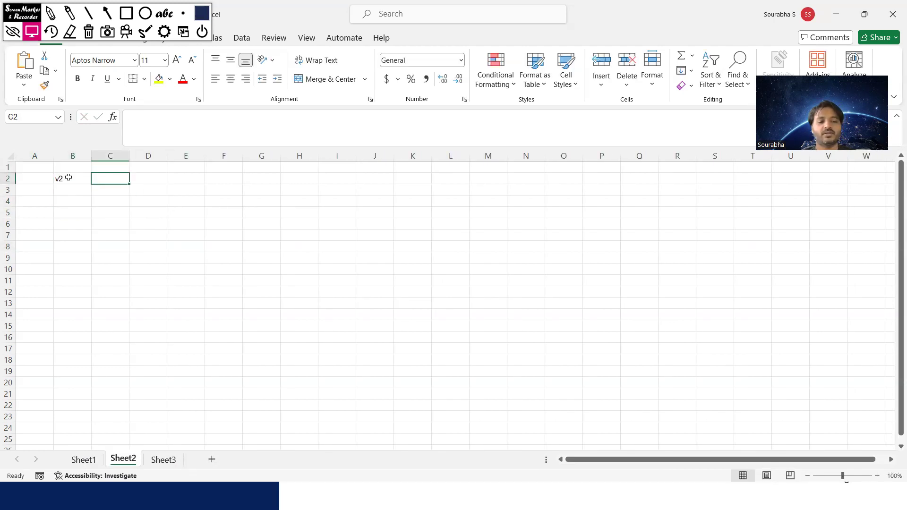
text(30)
key(Return)
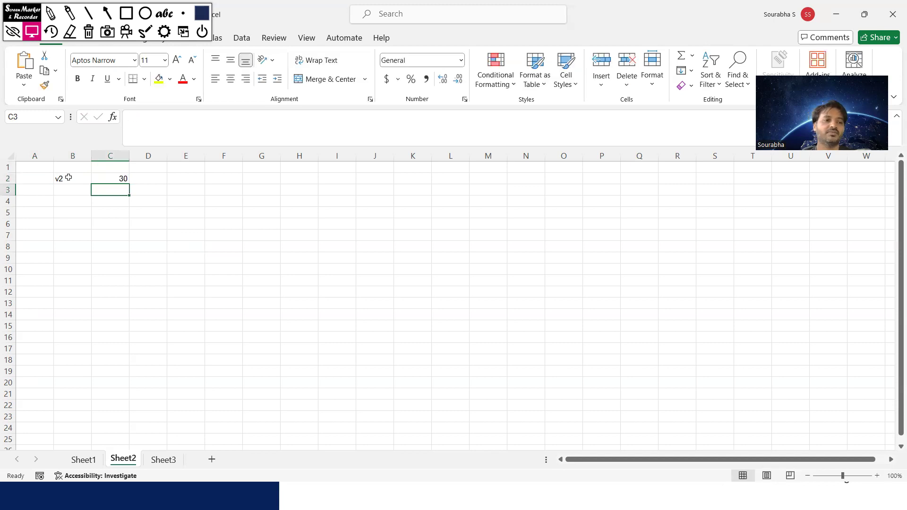
- On Sheet3, enter the label "v on sh 3" in cell B2 and the value 40 in C2
click(164, 460)
click(75, 179)
text(v on sh 3)
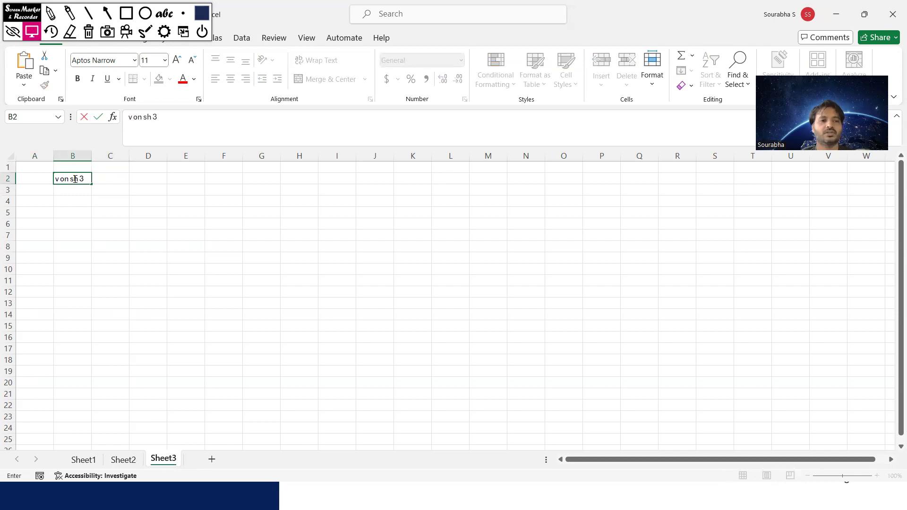
key(Return)
key(Up)
key(Right)
text(40)
key(Return)
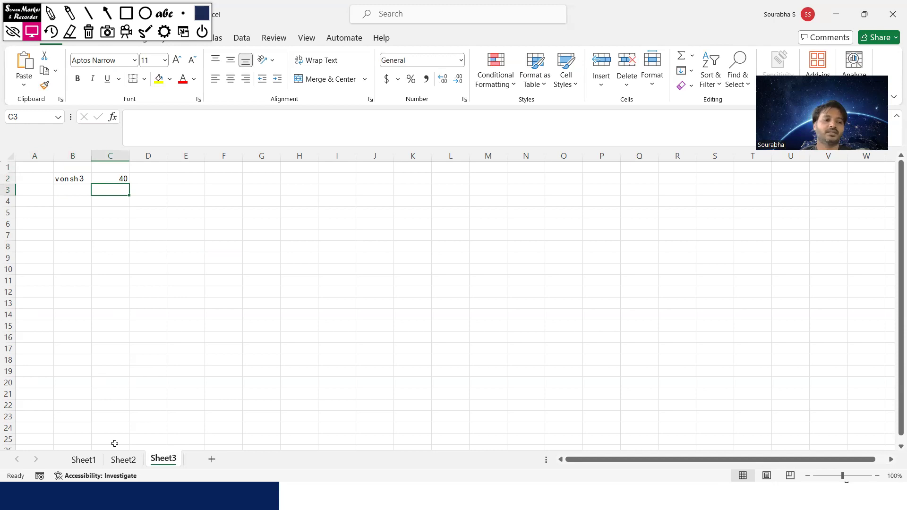
- In Sheet1 cell C4, enter a formula that references cell C2 on Sheet2 (=Sheet2!C2)
click(119, 461)
click(84, 460)
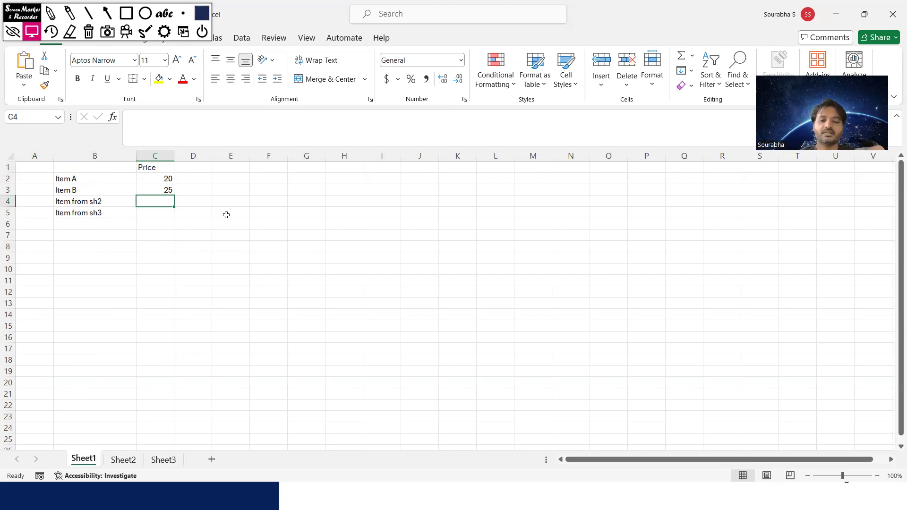
text(=)
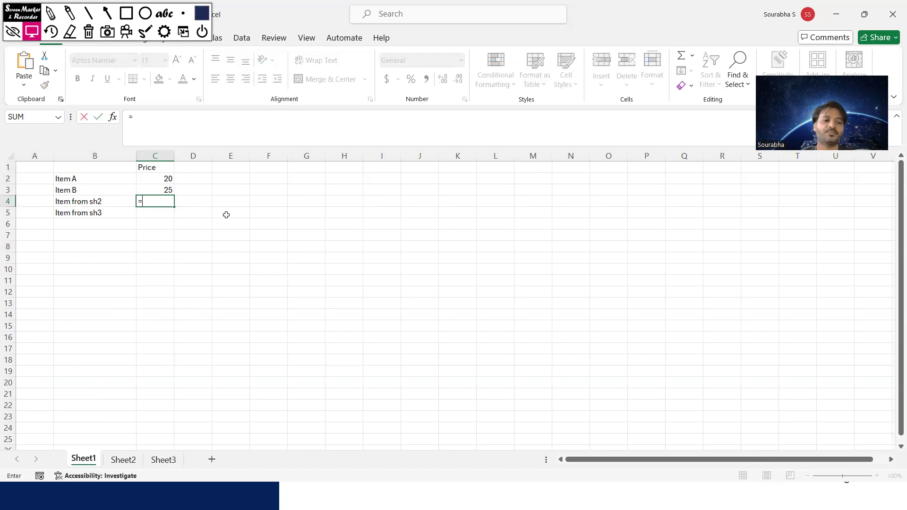
click(123, 459)
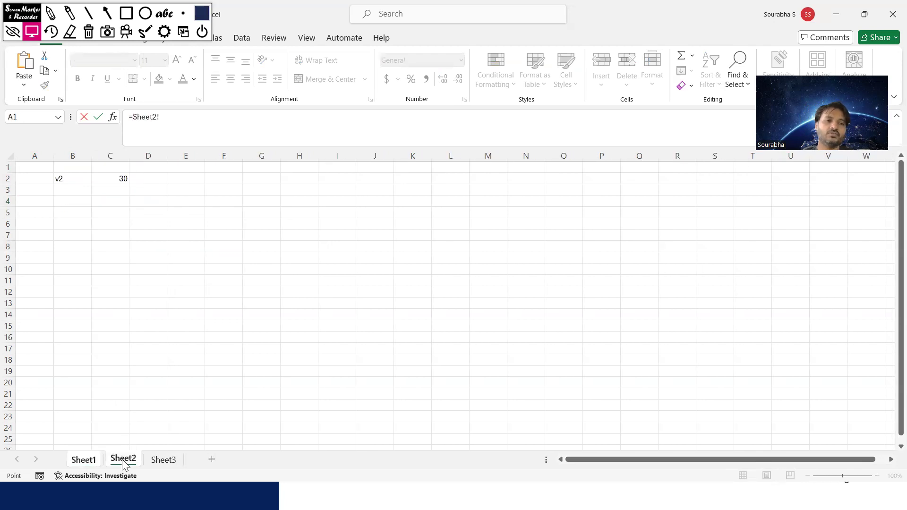
click(114, 178)
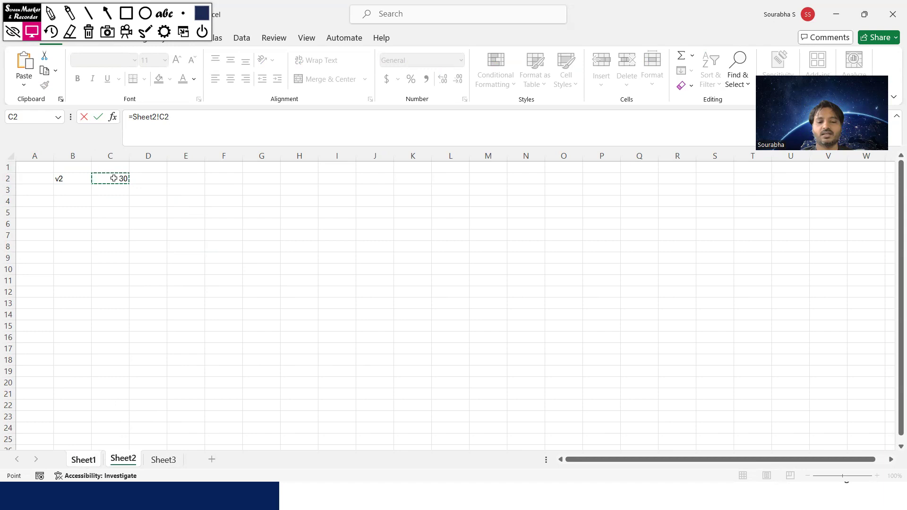
key(Return)
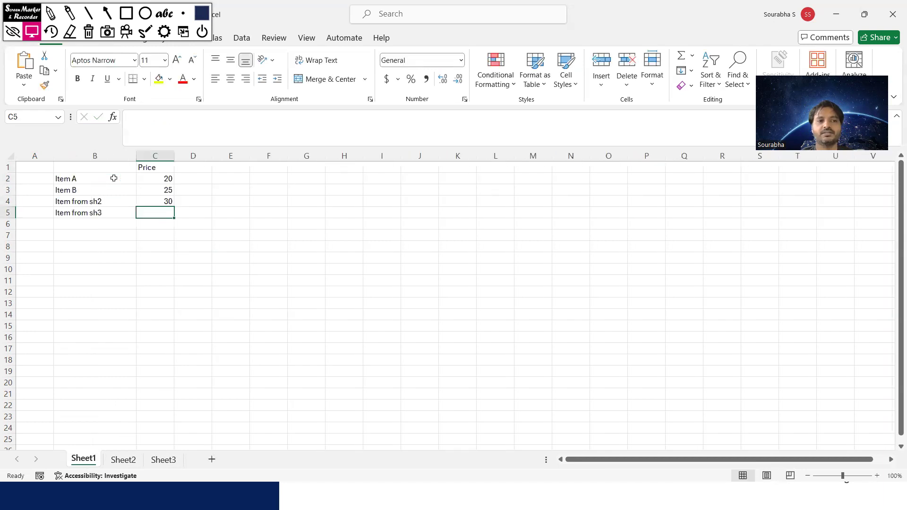
- Circle the formula of cell C4 with the screen marker pen and erase the annotation
click(161, 203)
click(50, 14)
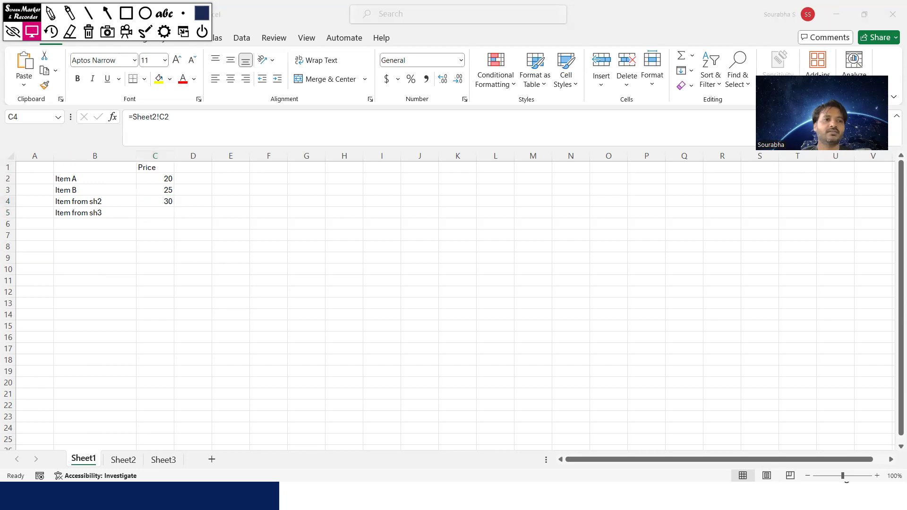
mouse_move(155, 95)
mouse_down()
mouse_move(186, 137)
mouse_move(150, 93)
mouse_up()
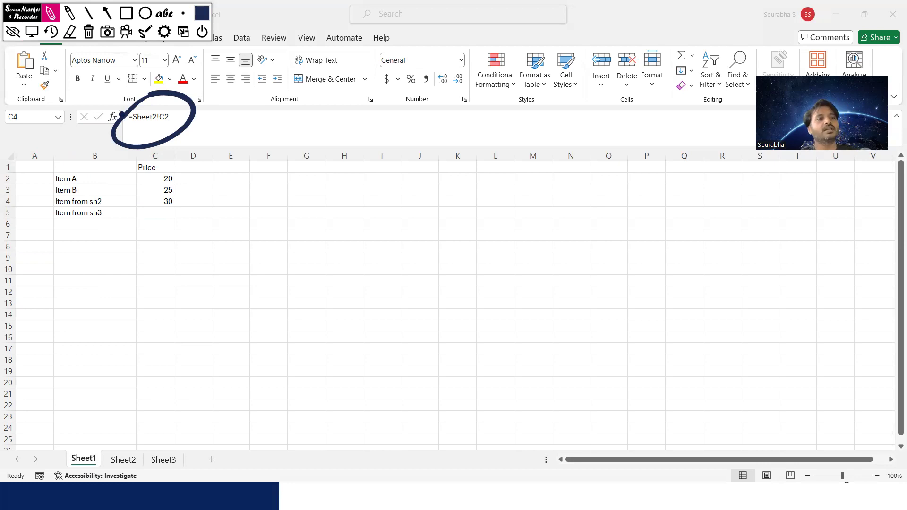
click(88, 35)
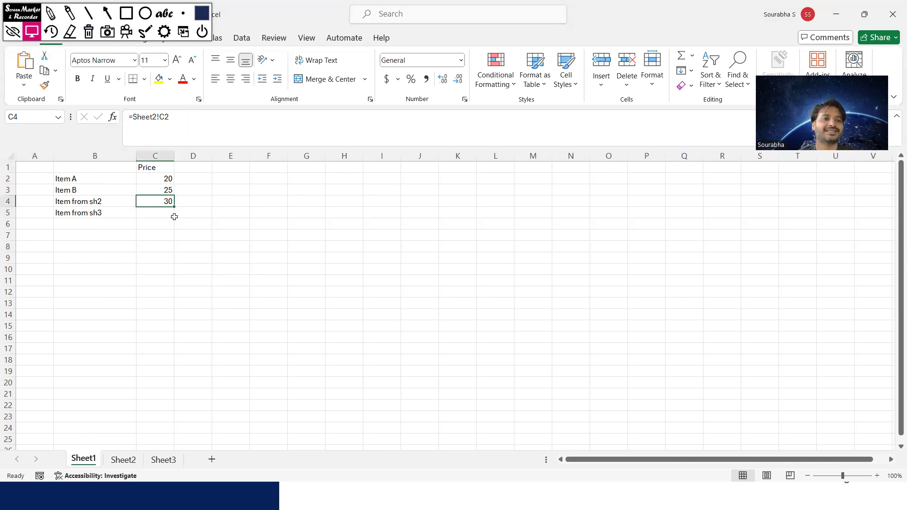
- In Sheet1 cell C5, enter a formula that references cell C2 on Sheet3 (=Sheet3!C2)
click(155, 213)
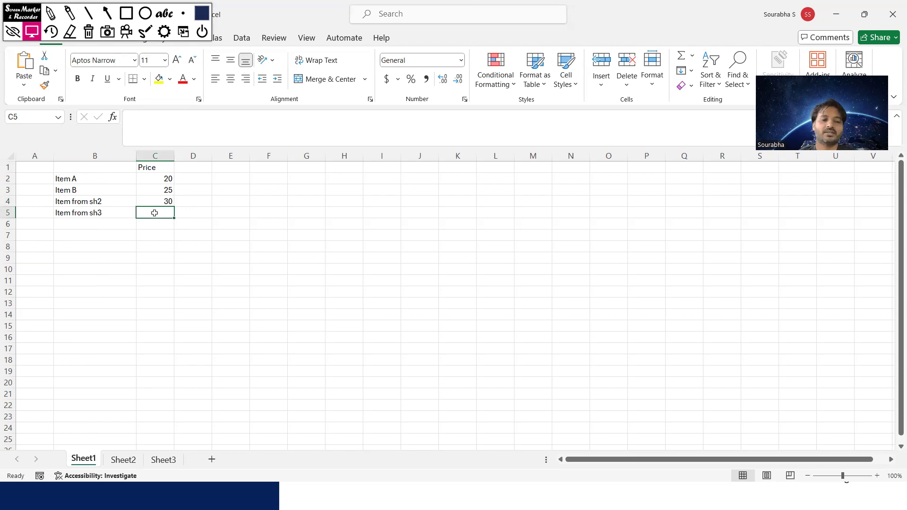
text(=)
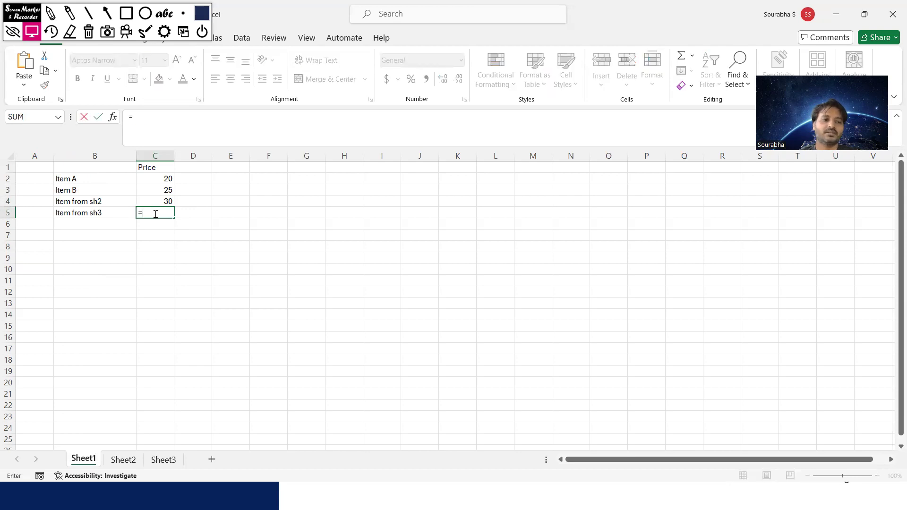
click(160, 462)
click(107, 180)
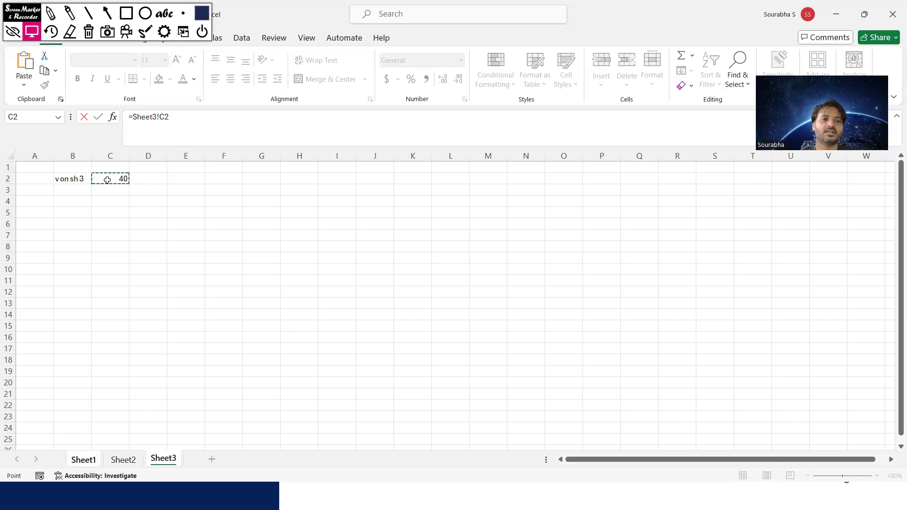
key(Return)
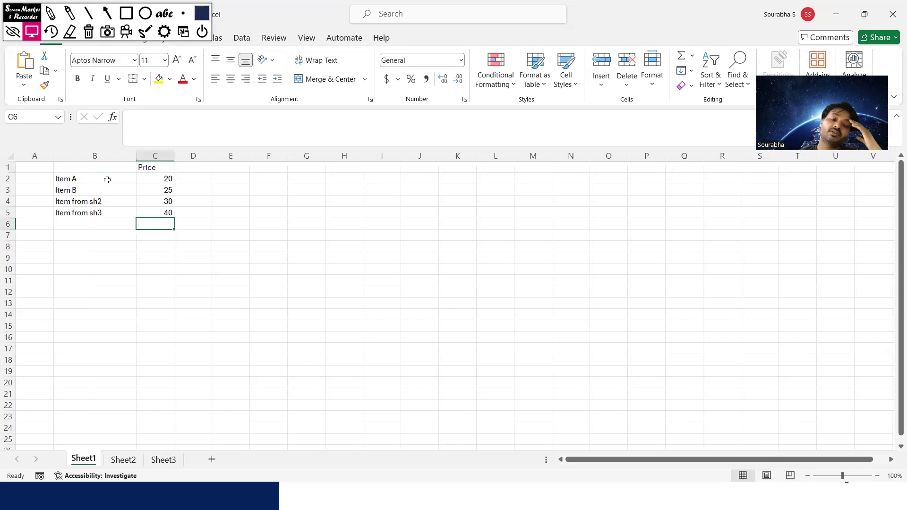
- Switch from the workbook to the PowerPoint slide show with the Sample 3D Reference slide
click(87, 232)
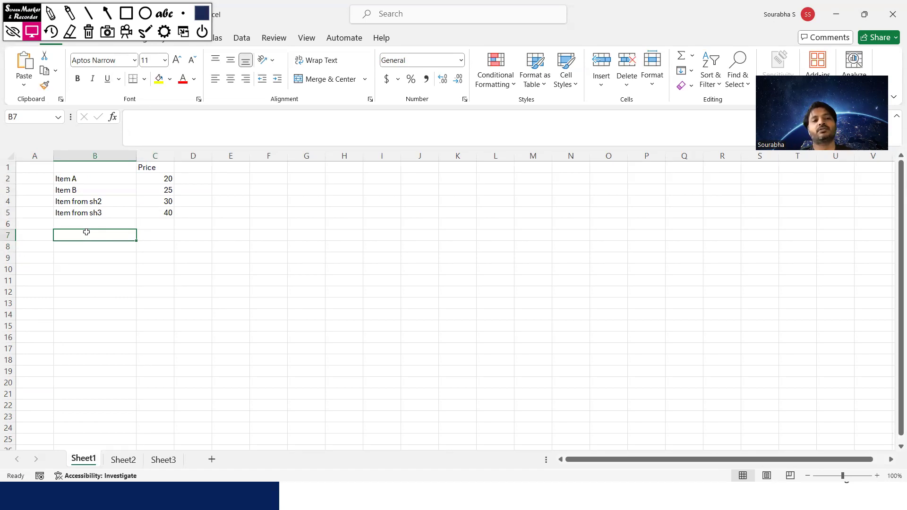
key(alt+Tab)
key(alt+Tab)
key(alt+Tab)
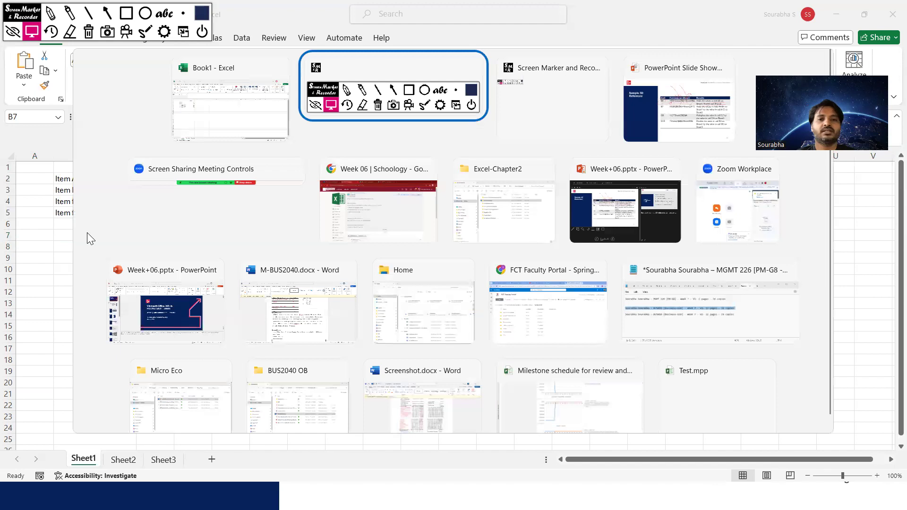
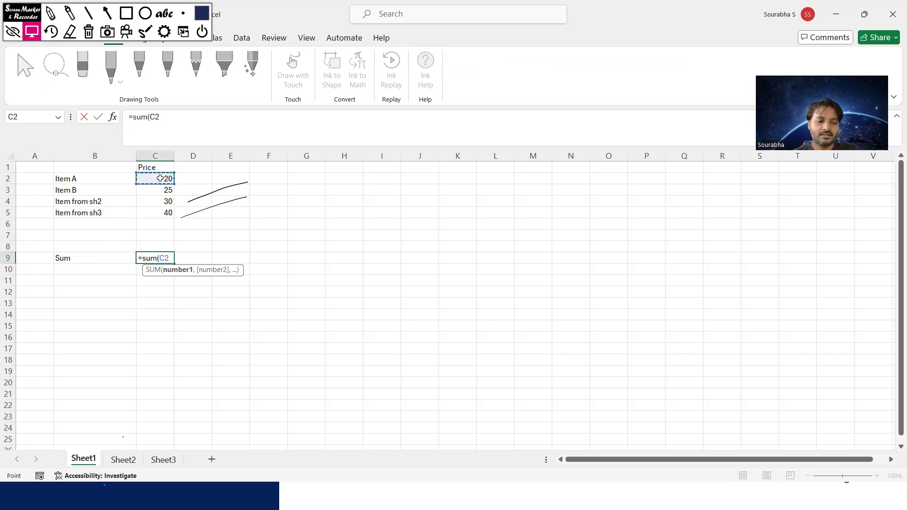
- Complete the SUM formula in cell C9 with the range C2:C5 and commit it
key(shift+Down)
key(shift+Down)
key(shift+Down)
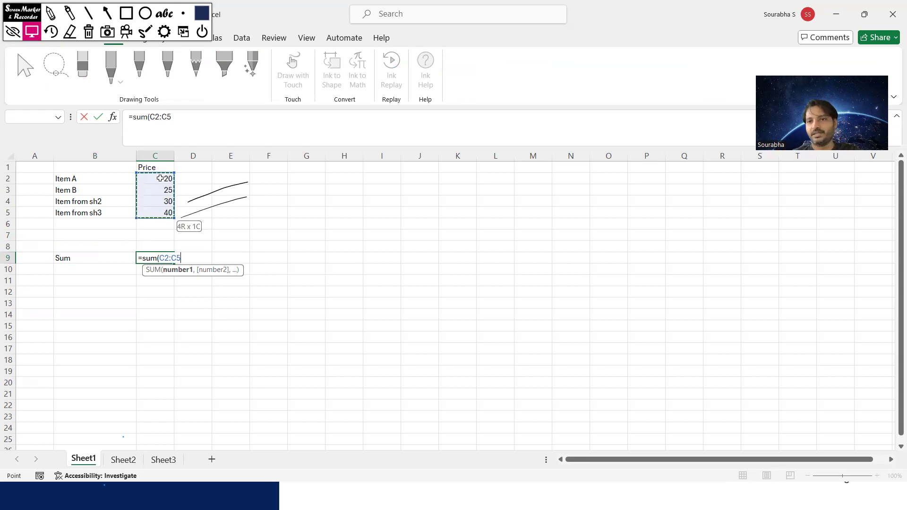
text())
key(Return)
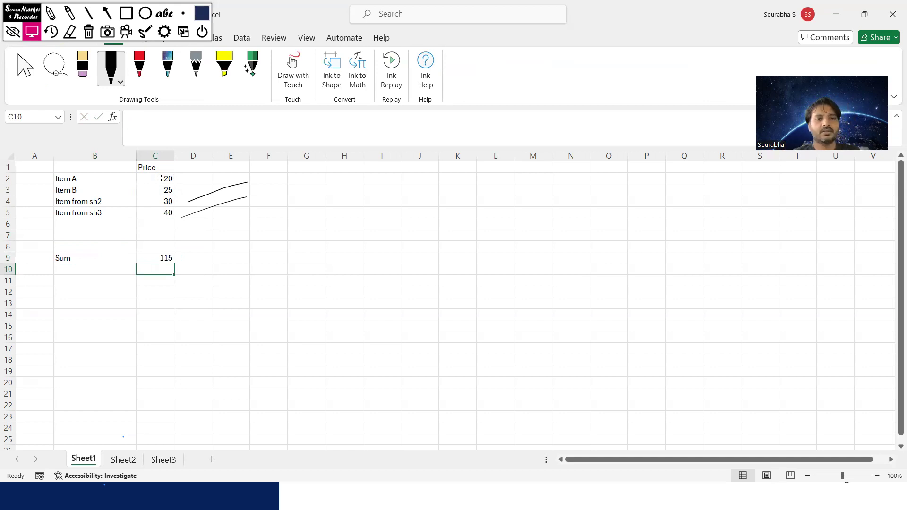
- Switch to the PowerPoint slide show, underline SUM(B4:B6), and circle and underline Sheet2!A12 in the B7 row's formula
click(240, 238)
key(alt+Tab)
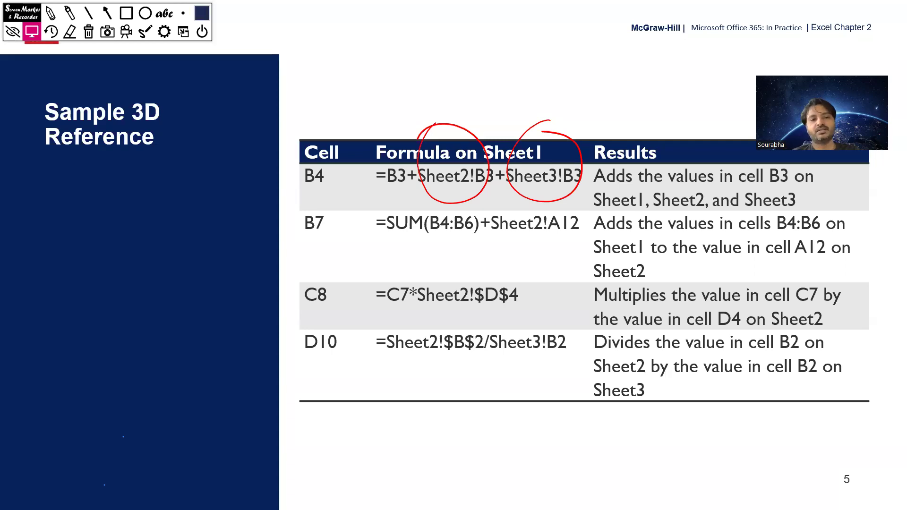
drag(475, 241, 380, 244)
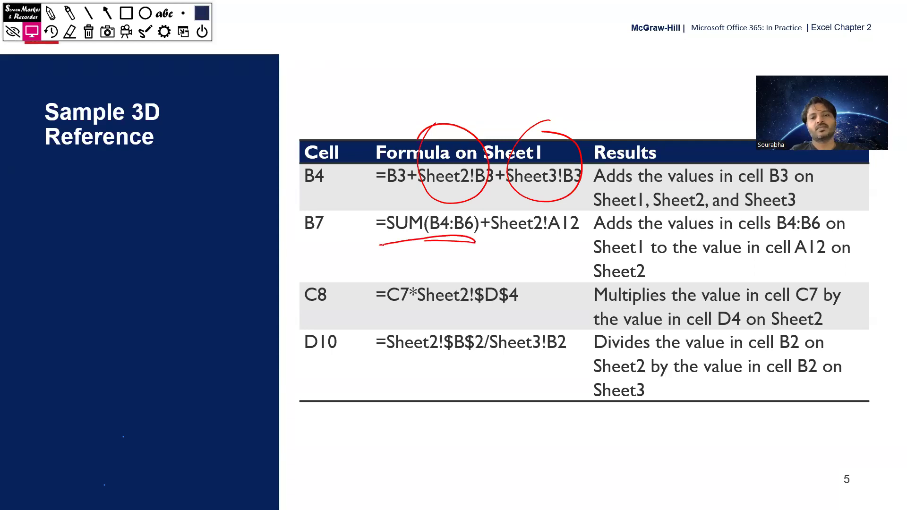
drag(502, 243, 533, 248)
drag(569, 204, 487, 216)
drag(531, 257, 562, 202)
mouse_move(487, 244)
mouse_down()
mouse_move(572, 229)
mouse_move(531, 246)
mouse_up()
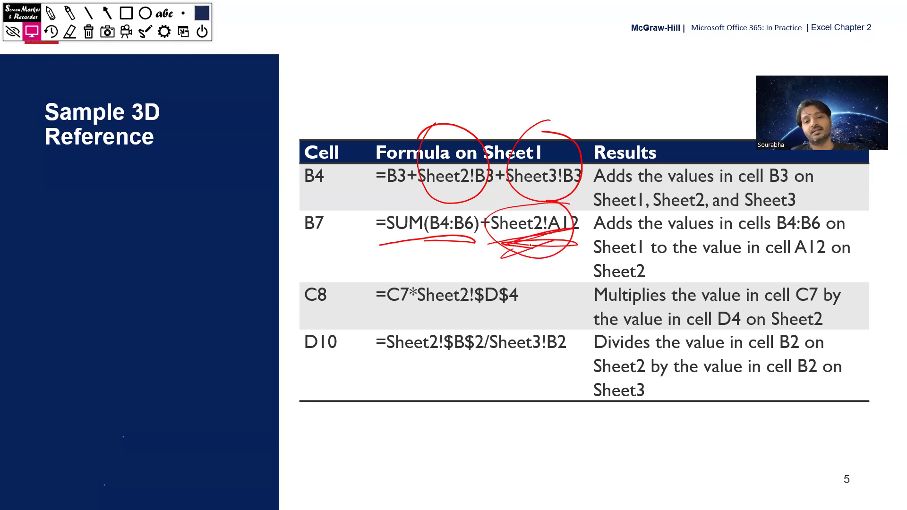
- Circle $D$4 in the C8 row's formula and end the slide show, keeping the ink annotations
mouse_move(491, 280)
mouse_down()
mouse_move(486, 319)
mouse_move(474, 283)
mouse_up()
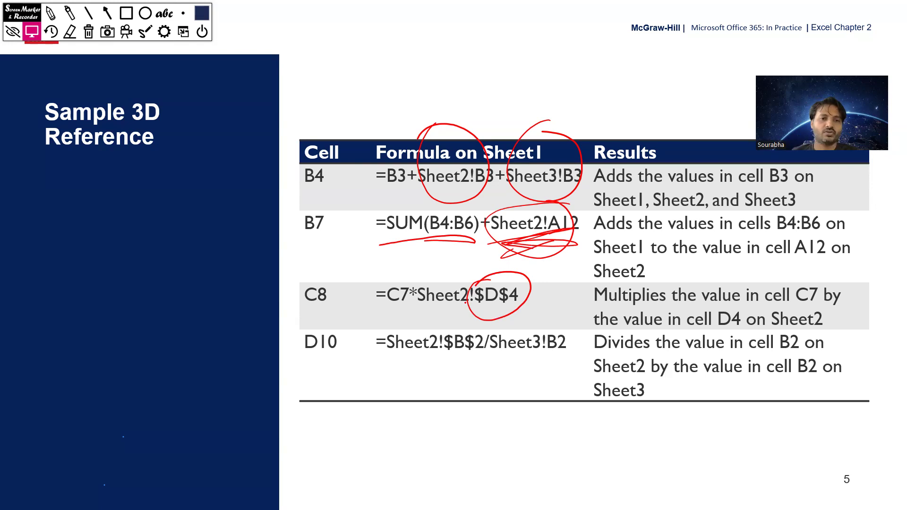
key(Escape)
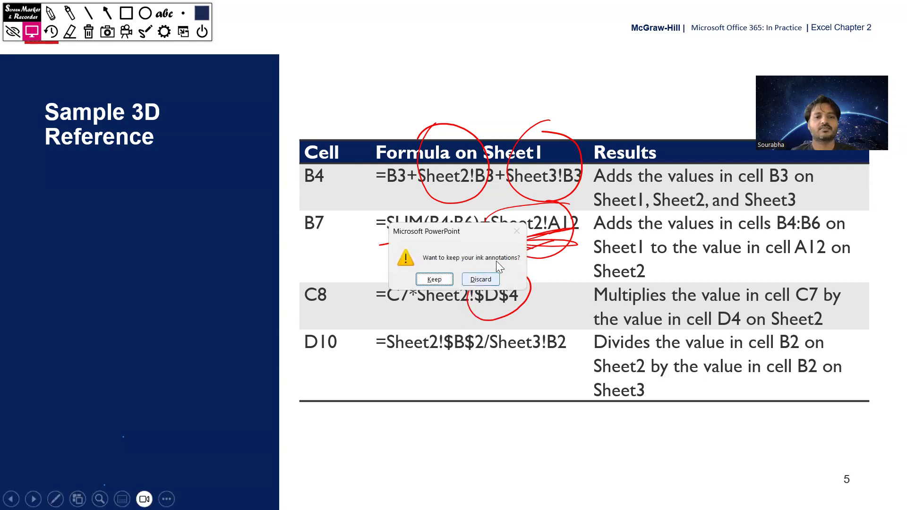
click(441, 281)
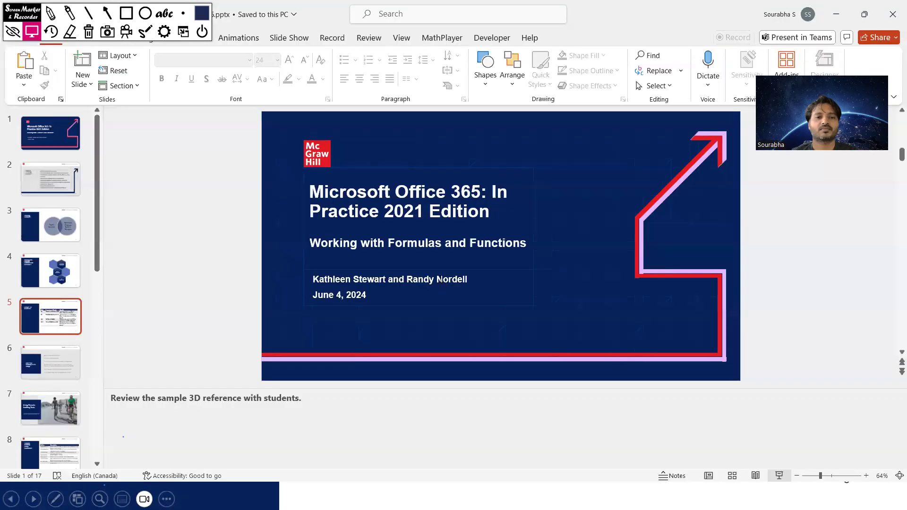
- Switch to the Excel workbook and add a new worksheet after Sheet1
click(779, 475)
key(alt+Tab)
key(alt+Tab)
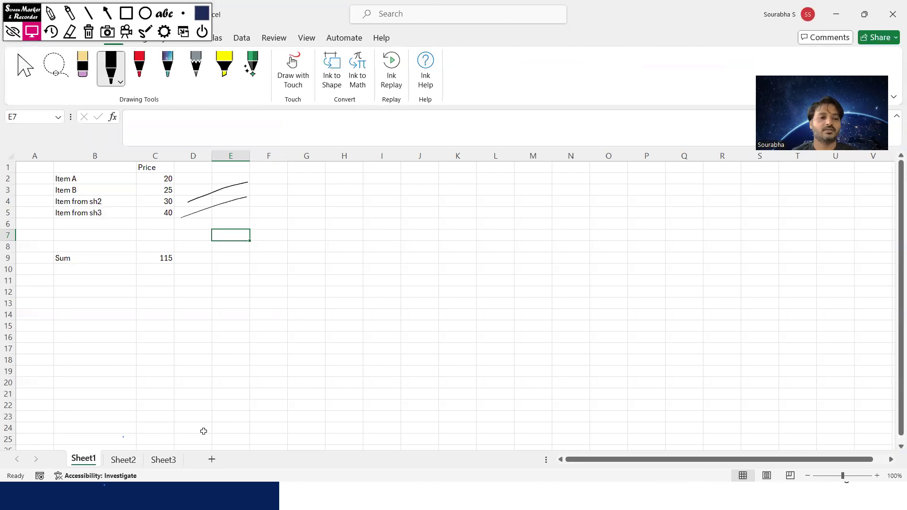
click(213, 458)
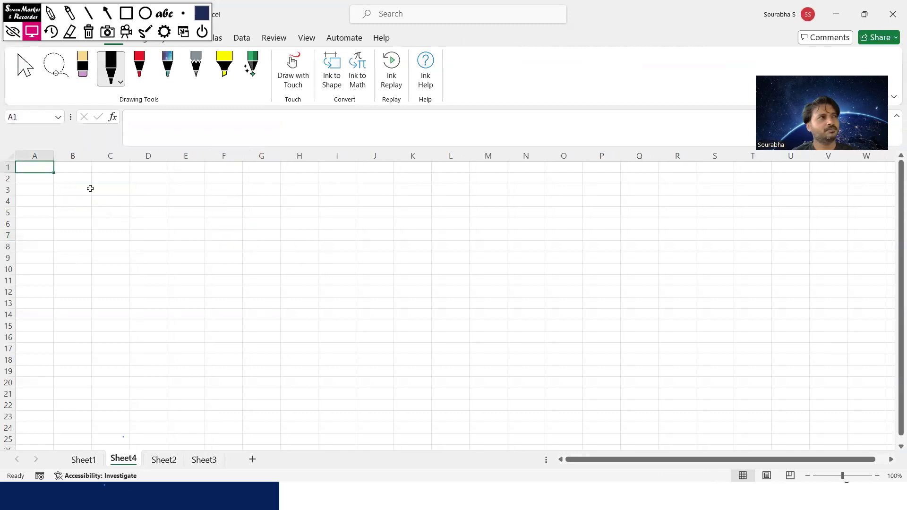
- Enter the headers Price, Tax and Price after tax in cells B1, C1 and D1 of the new sheet
key(Right)
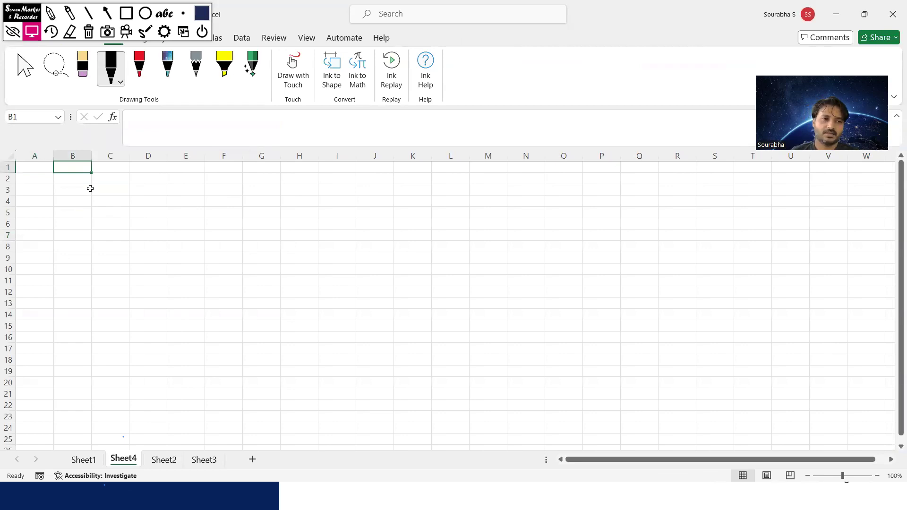
text(Price)
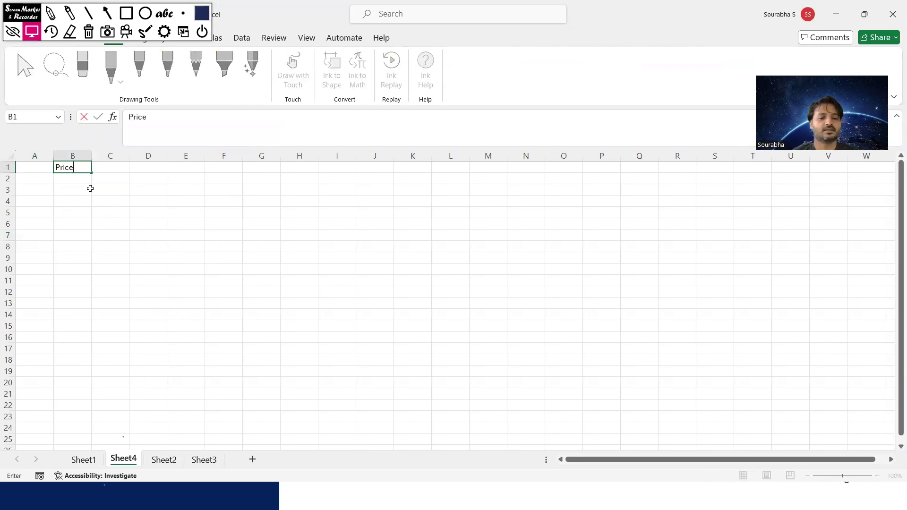
key(Tab)
text(Tax)
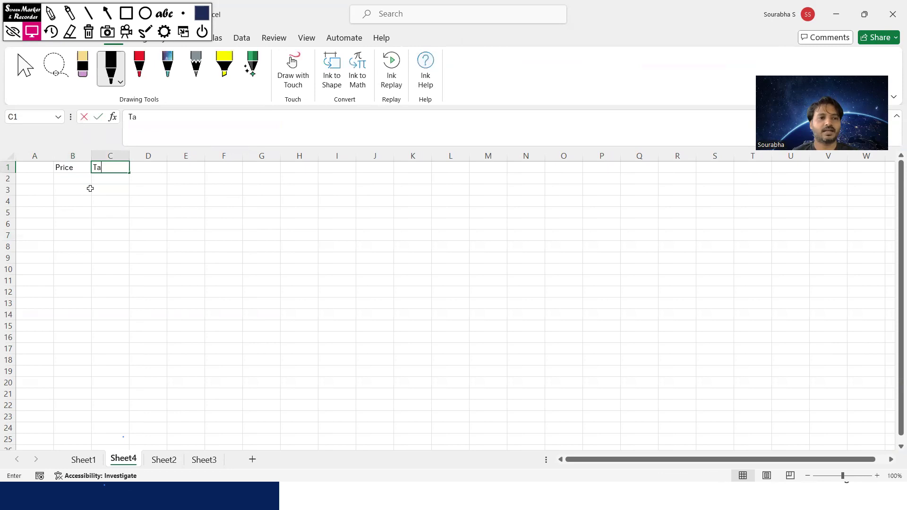
key(Tab)
text(P)
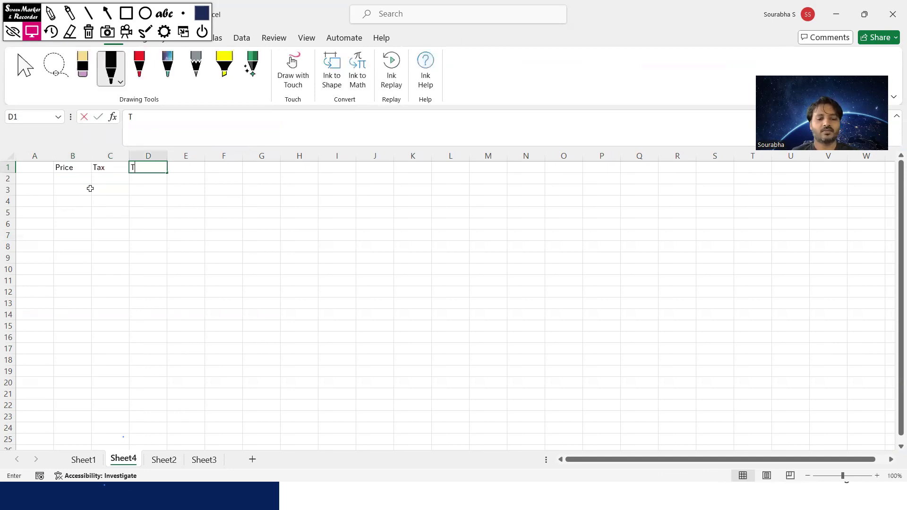
text(rice)
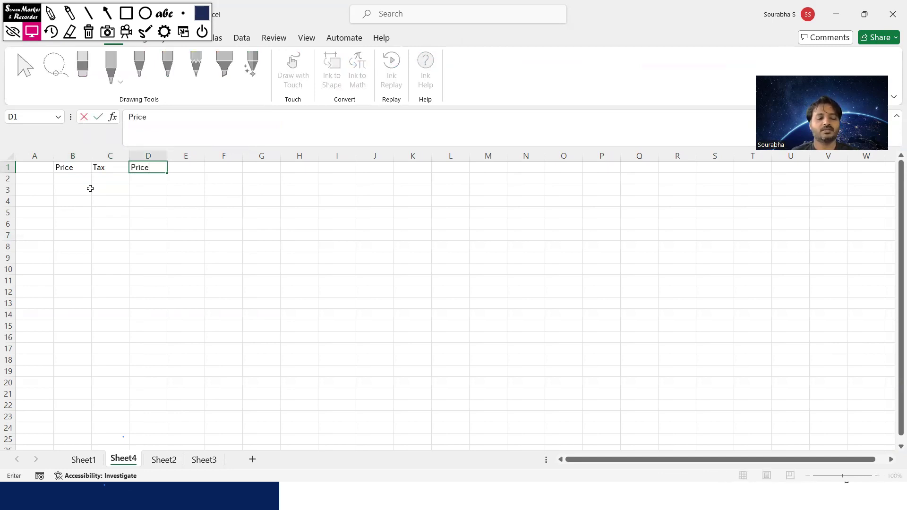
text( after)
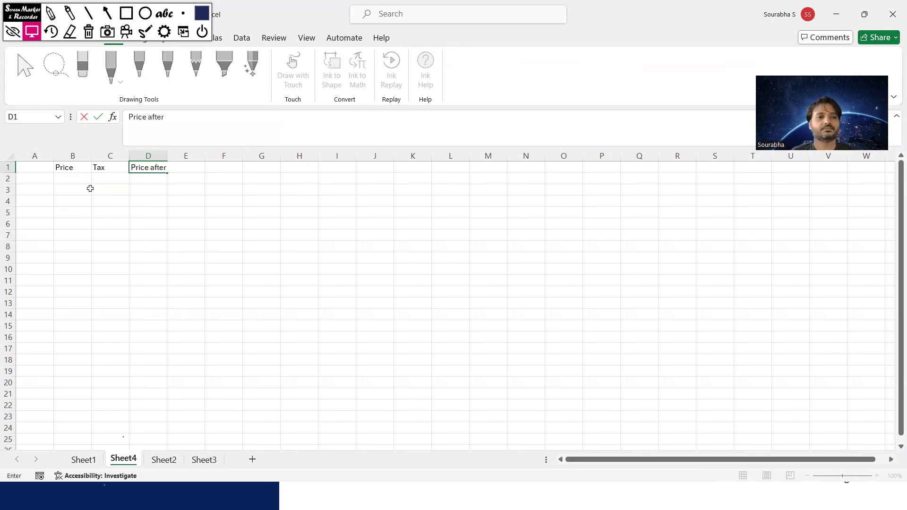
text( tax)
key(Return)
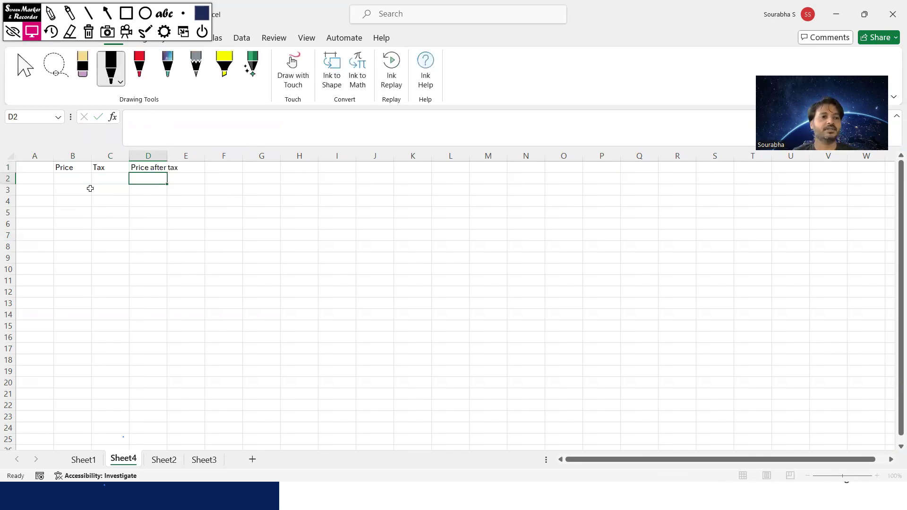
- Enter a price of 10 in cell B2
key(Left)
key(Left)
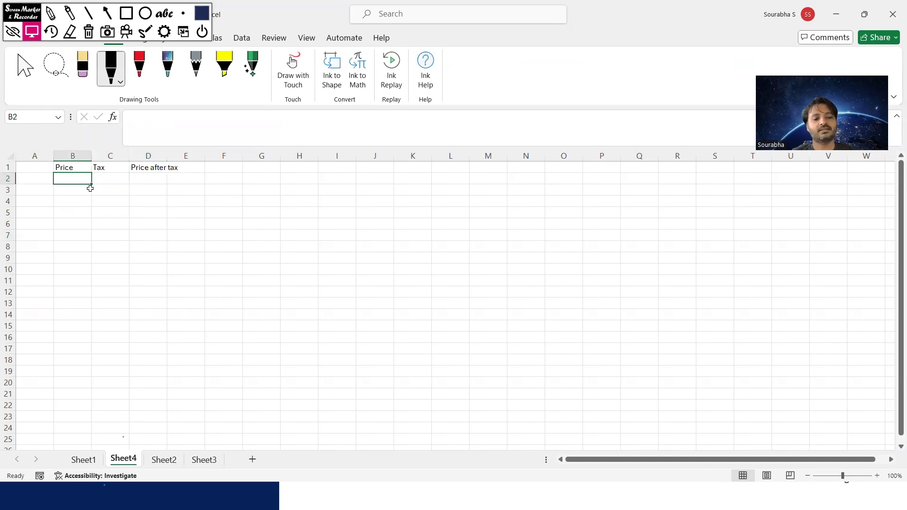
key(Right)
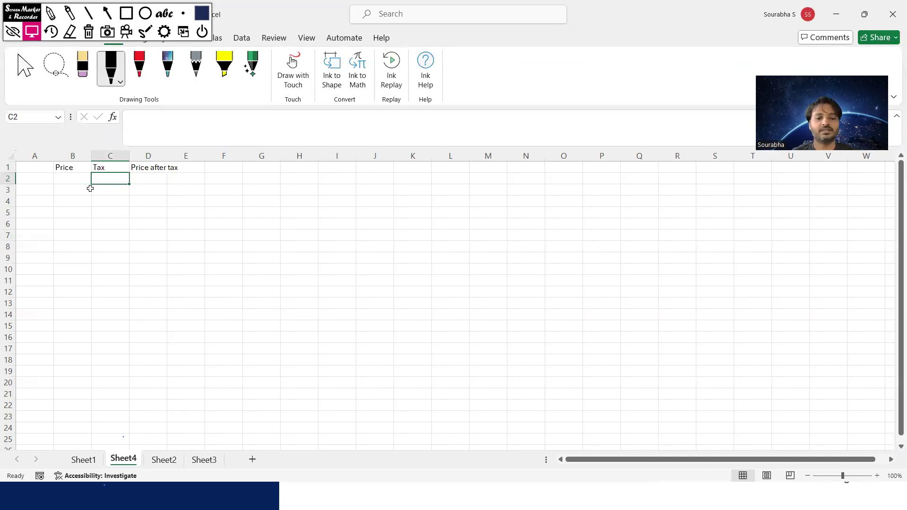
key(Left)
text(10)
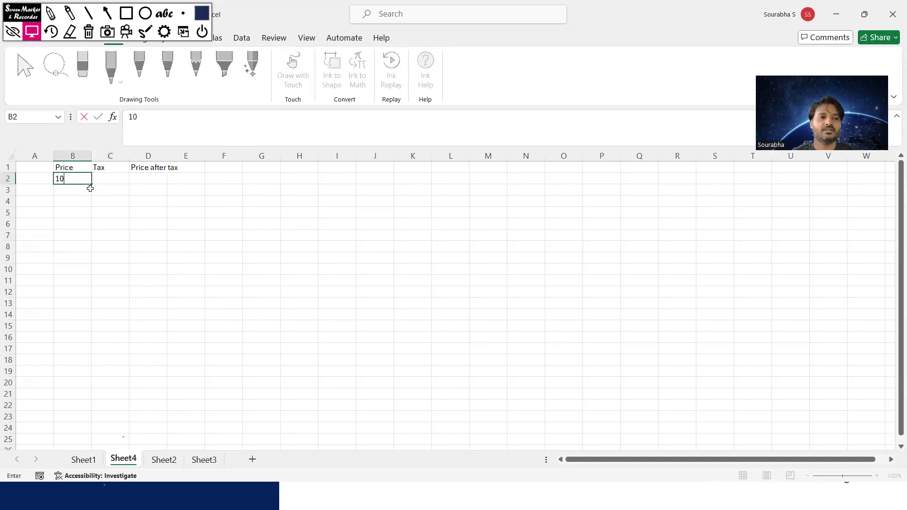
- Enter the tax formula =B2*1.13 in cell C2
key(Right)
text(=)
key(Left)
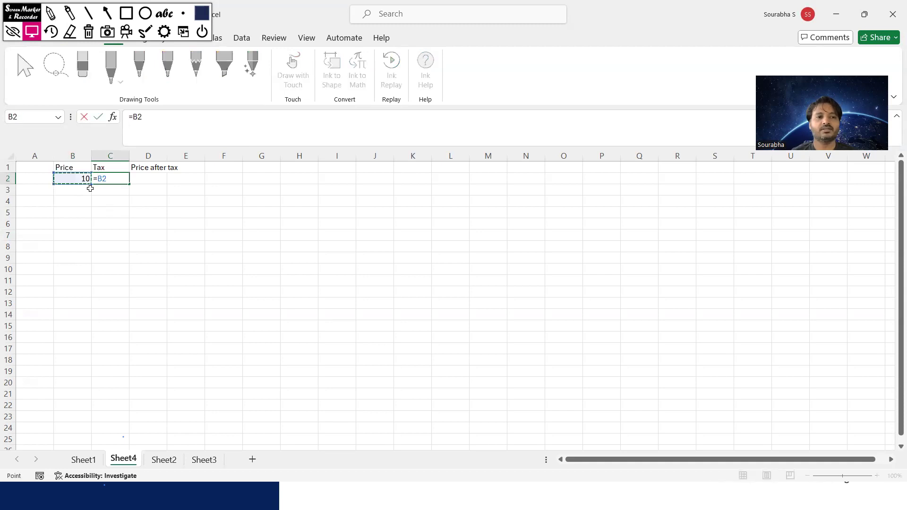
text(*1.13)
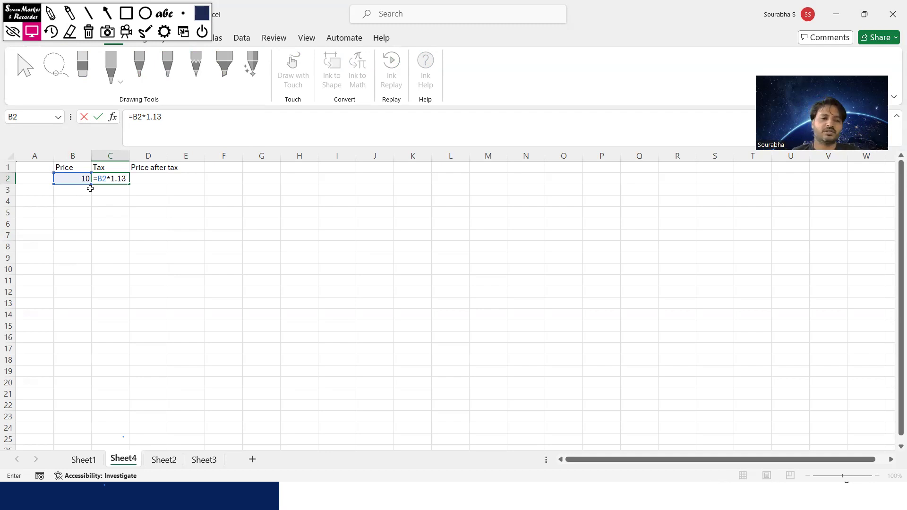
key(Return)
key(Up)
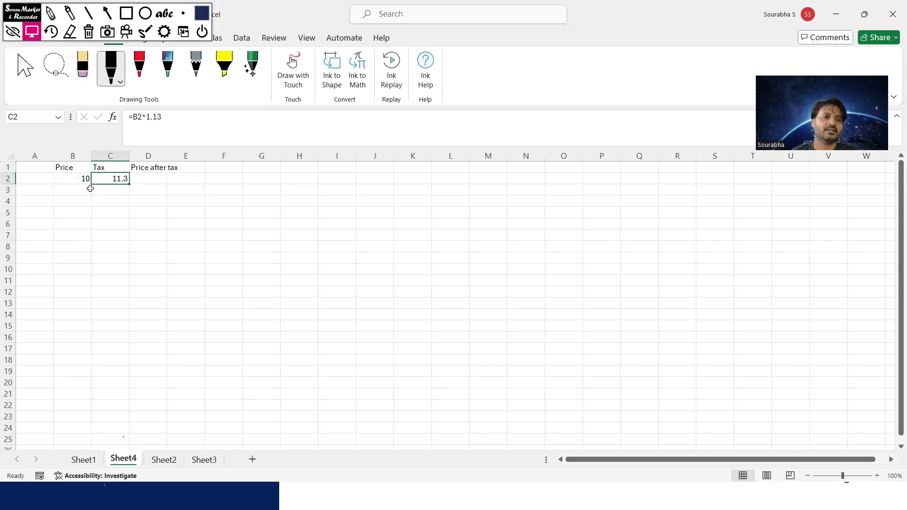
- Correct the tax formula in C2 so it multiplies the price by 0.13
click(146, 116)
key(shift+Right)
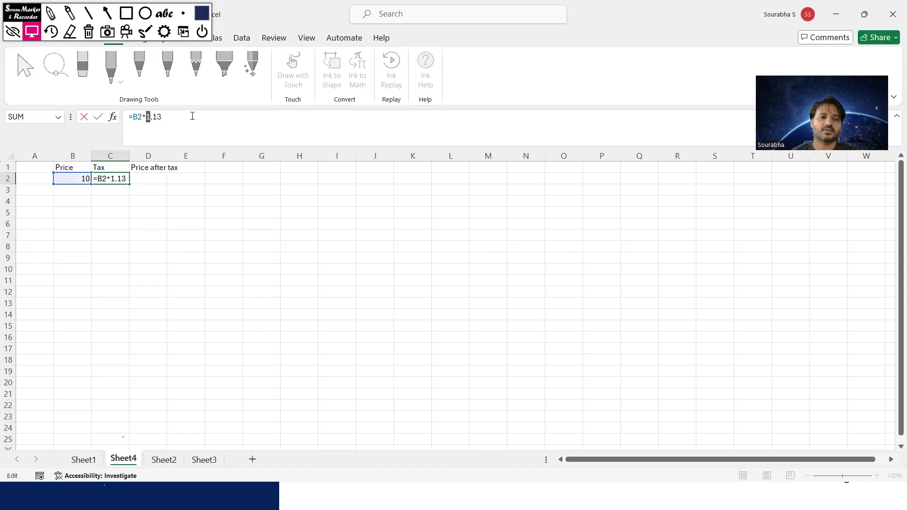
key(BackSpace)
key(Return)
key(Up)
- Enter the formula =B2+C2 in cell D2 to calculate the price after tax
key(Right)
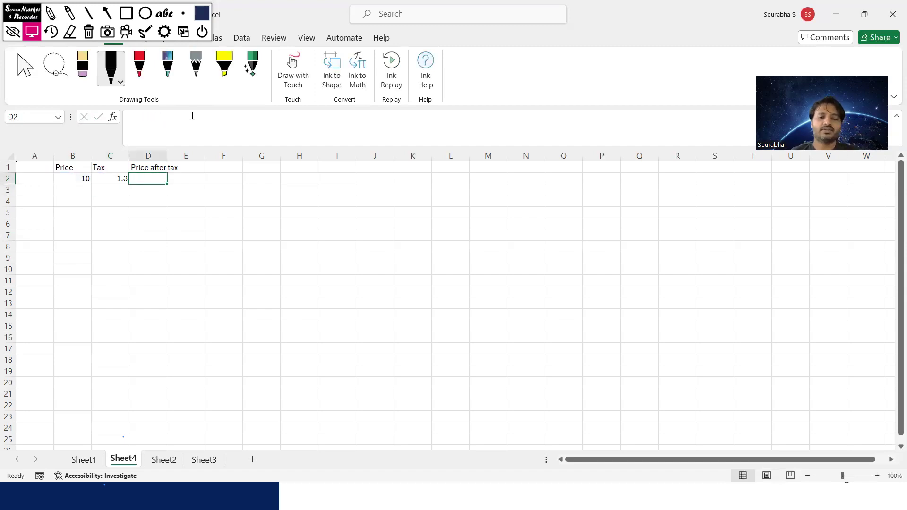
text(=)
key(Left)
key(Left)
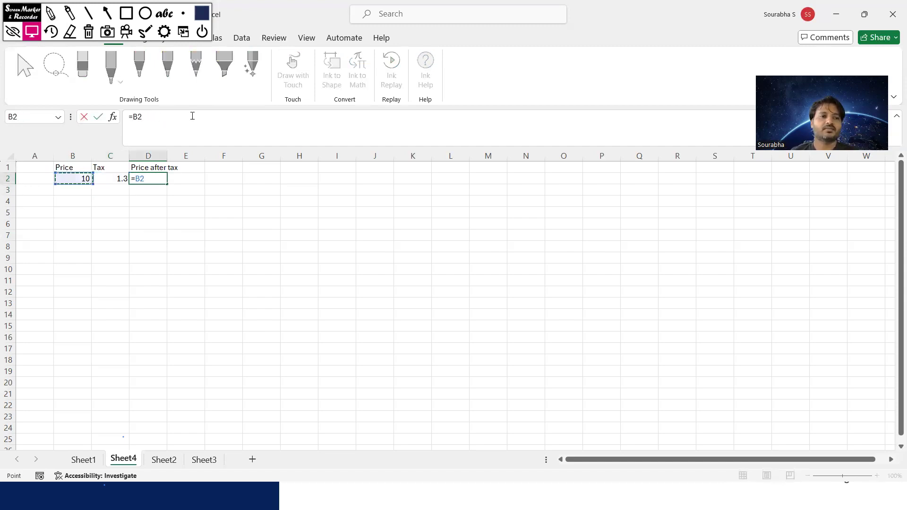
text(+)
key(Left)
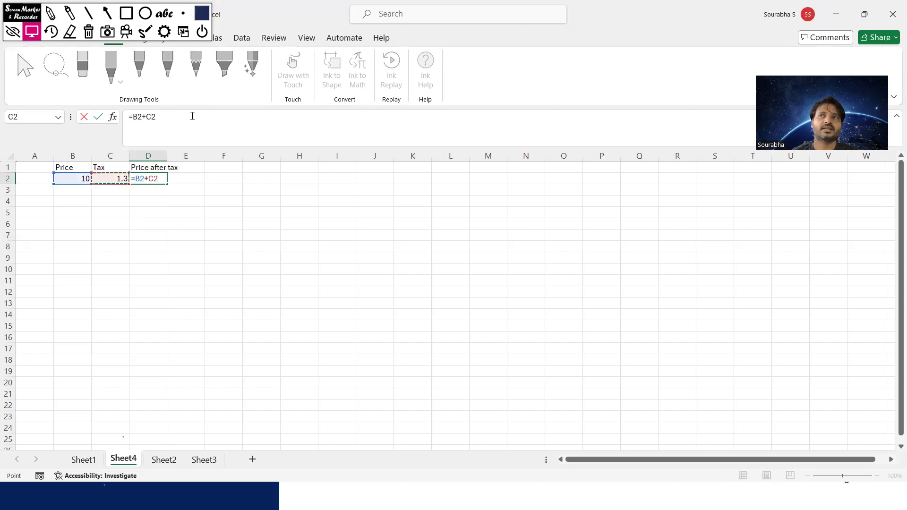
key(Return)
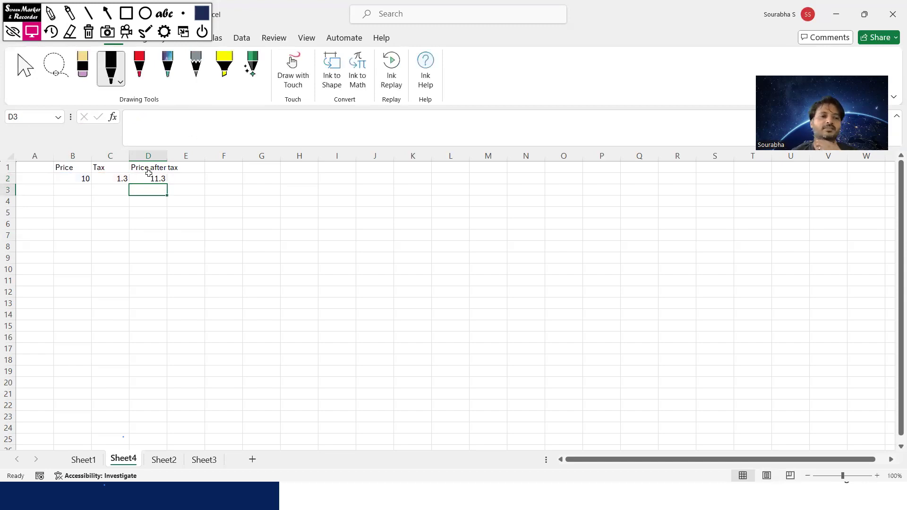
- Enter a second price of 22 in cell B3
click(82, 191)
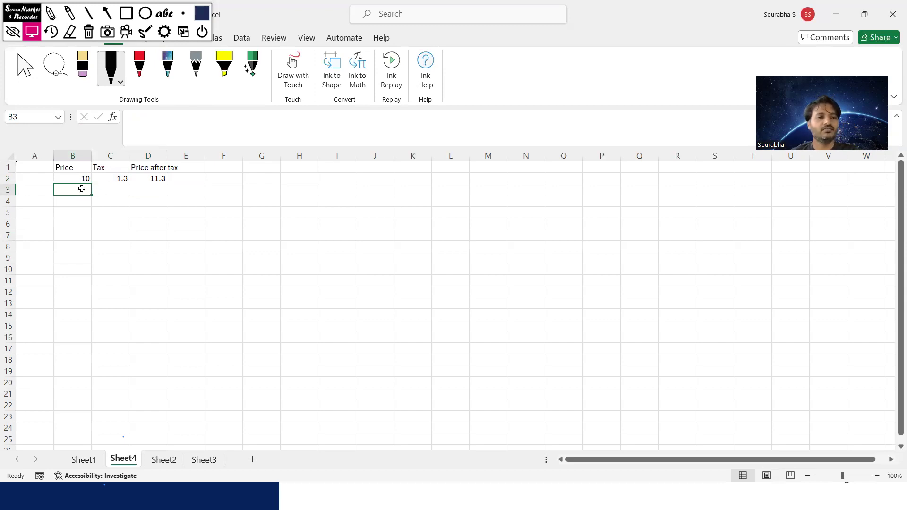
text(1)
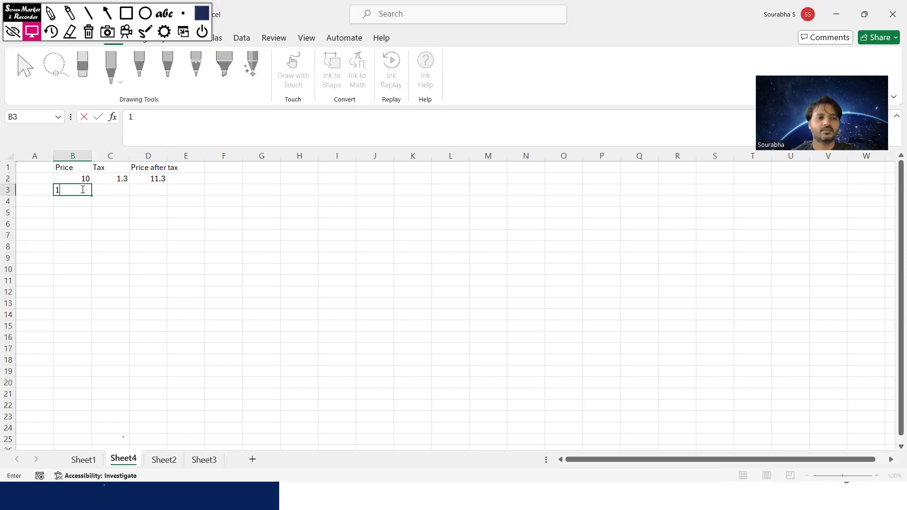
key(BackSpace)
text(12)
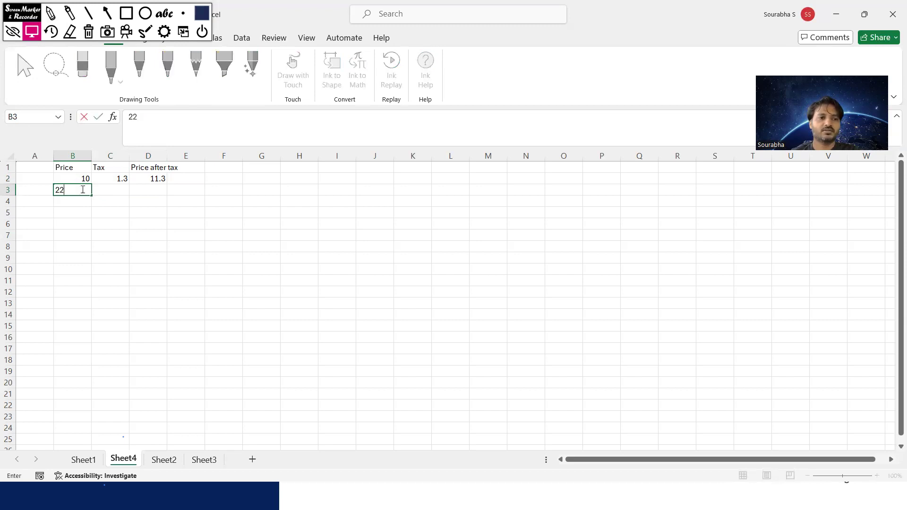
key(Return)
- Fill the tax formula from C2 down to C4 and check the copied formula in C3
key(Up)
key(Right)
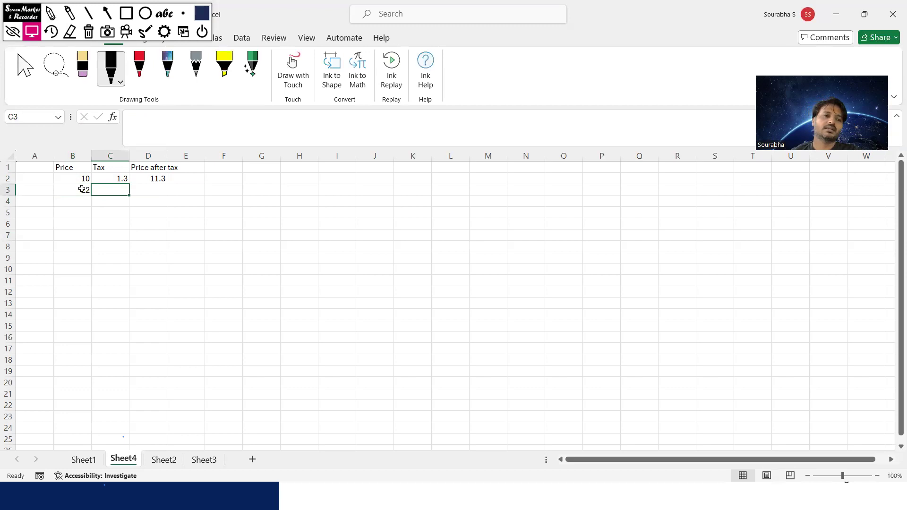
key(Up)
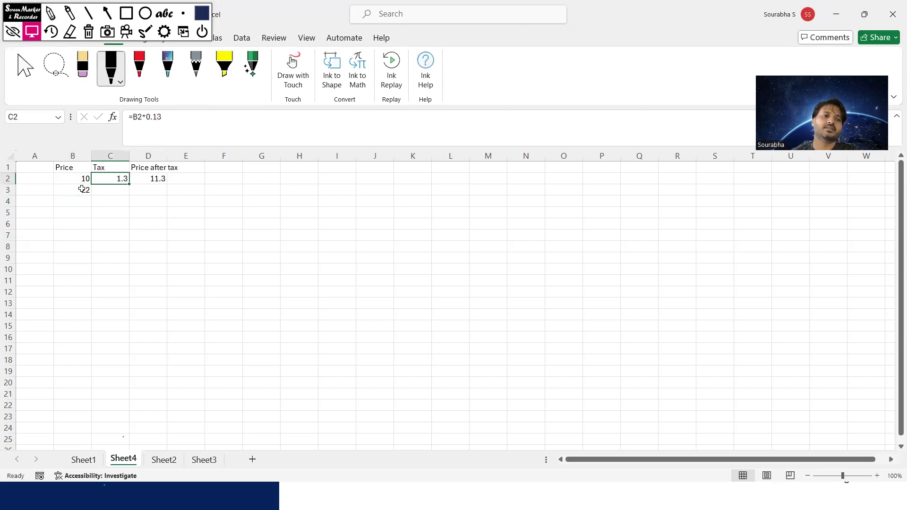
drag(129, 184, 121, 208)
click(112, 191)
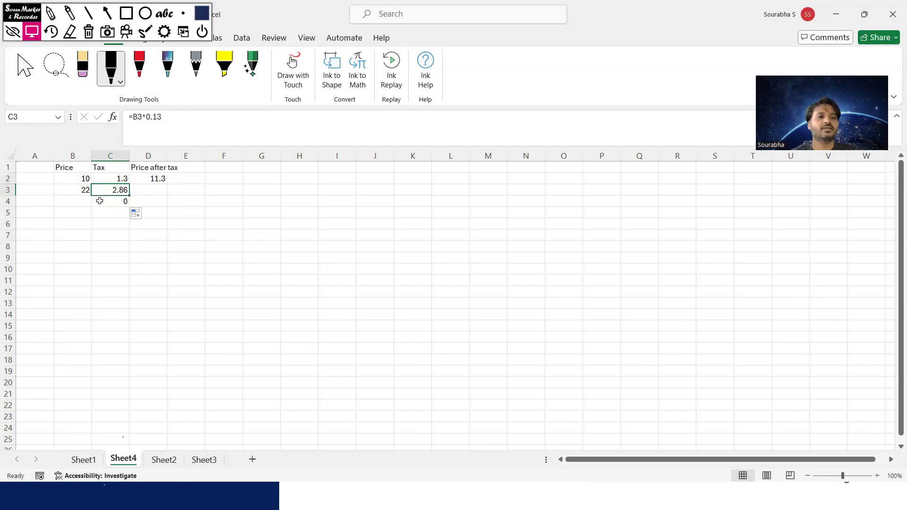
click(149, 191)
text(=)
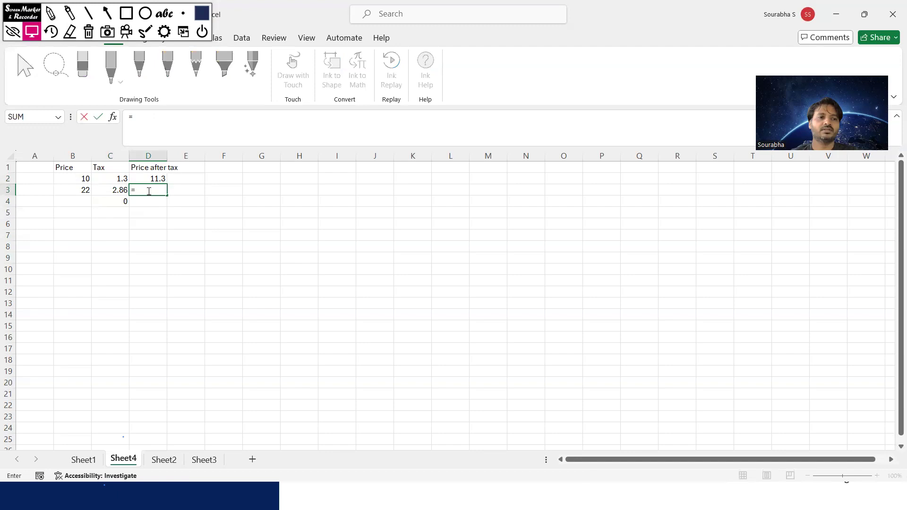
key(Escape)
- Fill the price-after-tax formula from D2 down to D4 and check the tax formula in C4
key(Up)
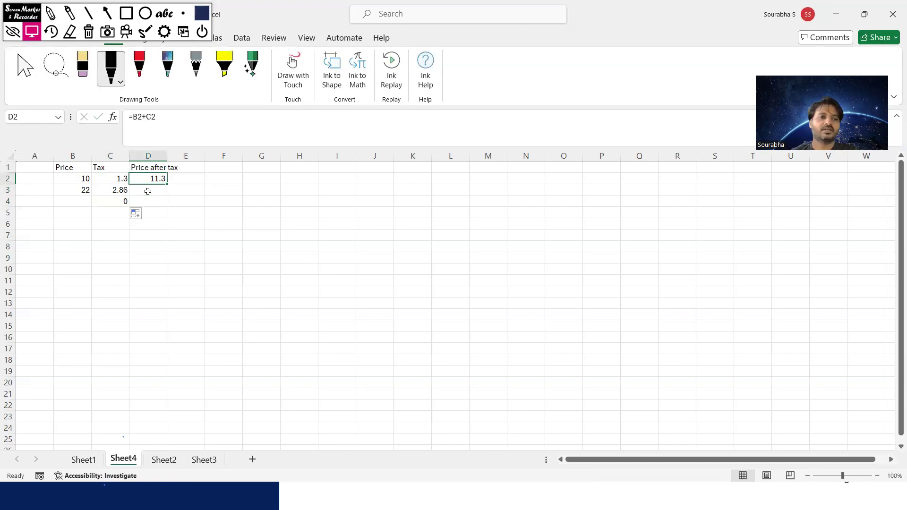
drag(169, 183, 162, 208)
click(120, 197)
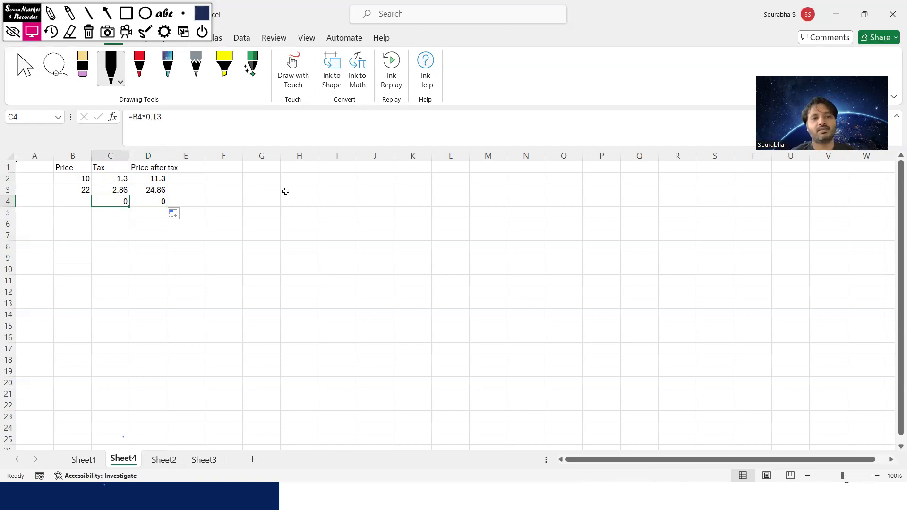
- Enter the label Tax in cell J1 and the rate 13% in cell K1
click(385, 168)
text(Tax)
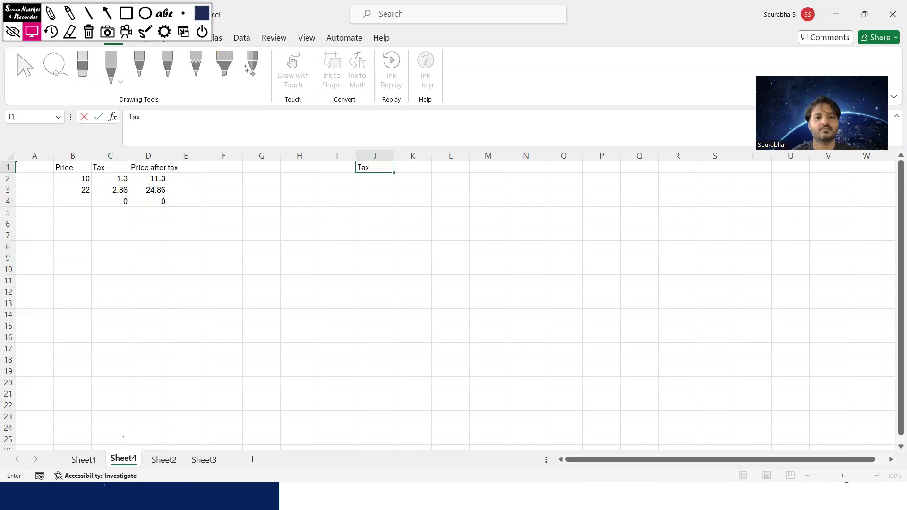
key(Tab)
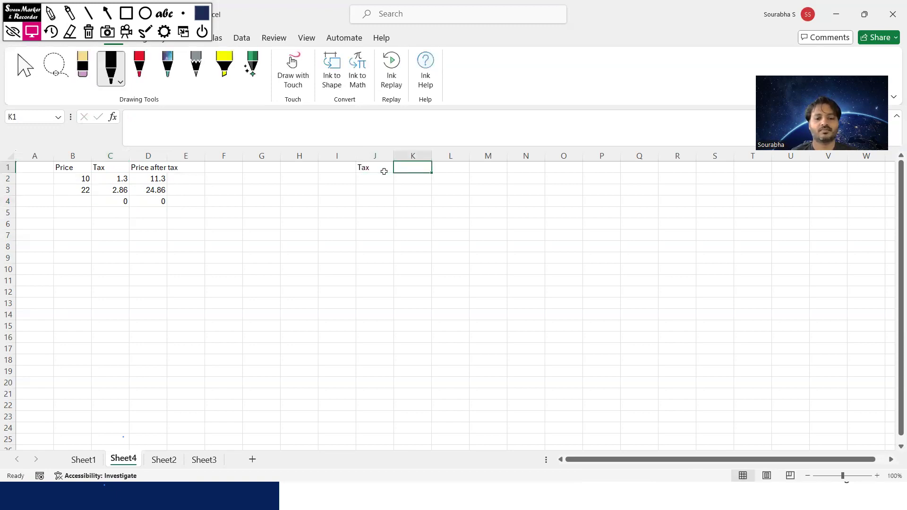
text(13%)
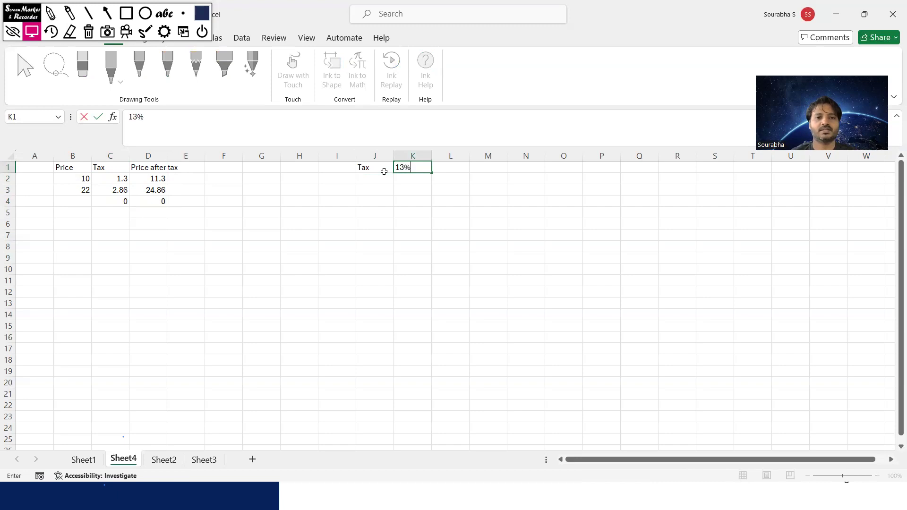
key(Return)
click(413, 168)
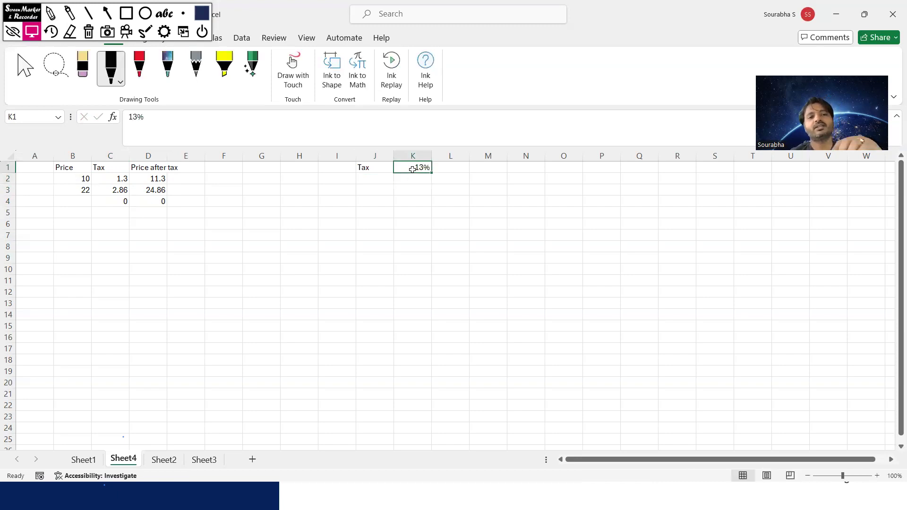
- Close the screen annotation toolbar and apply the comma number style to the tax rate in K1
click(203, 33)
click(431, 285)
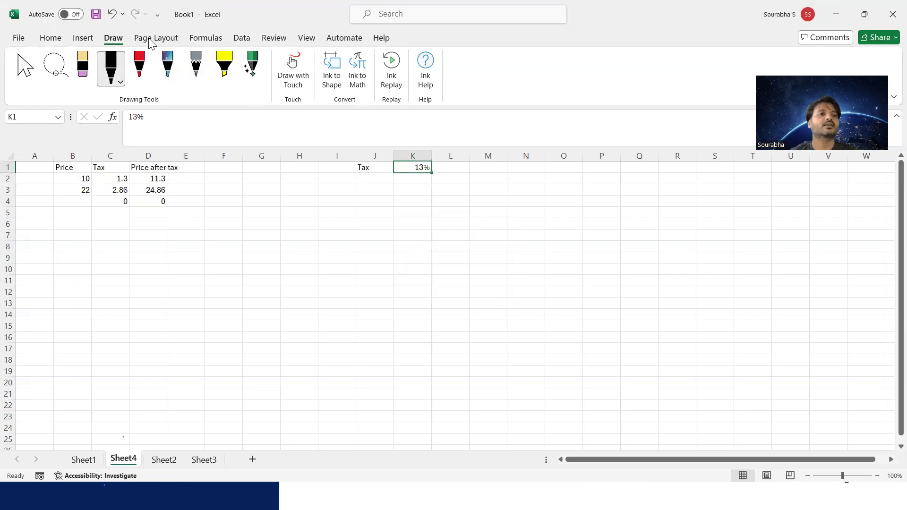
click(49, 37)
click(426, 80)
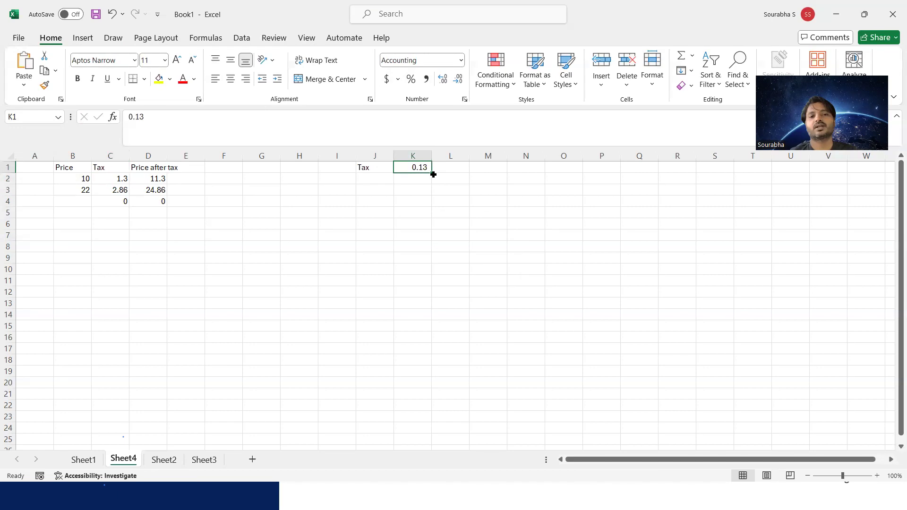
click(412, 79)
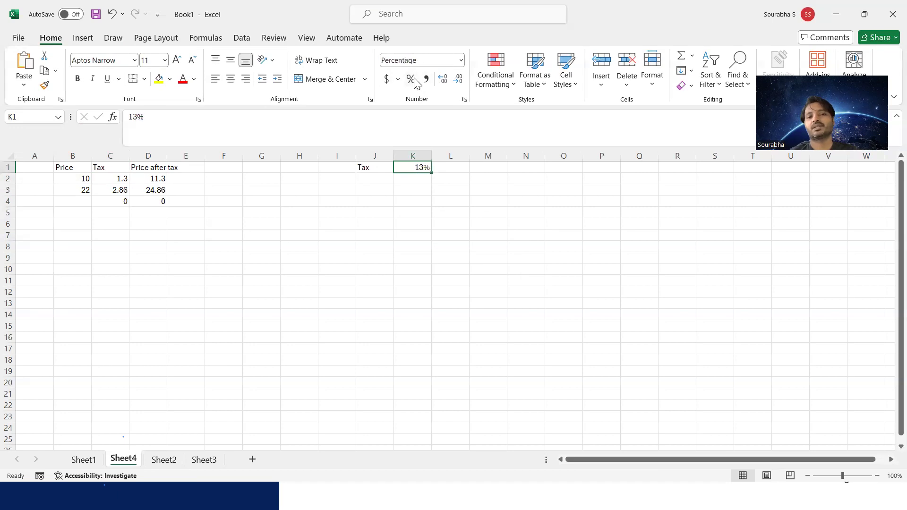
click(426, 84)
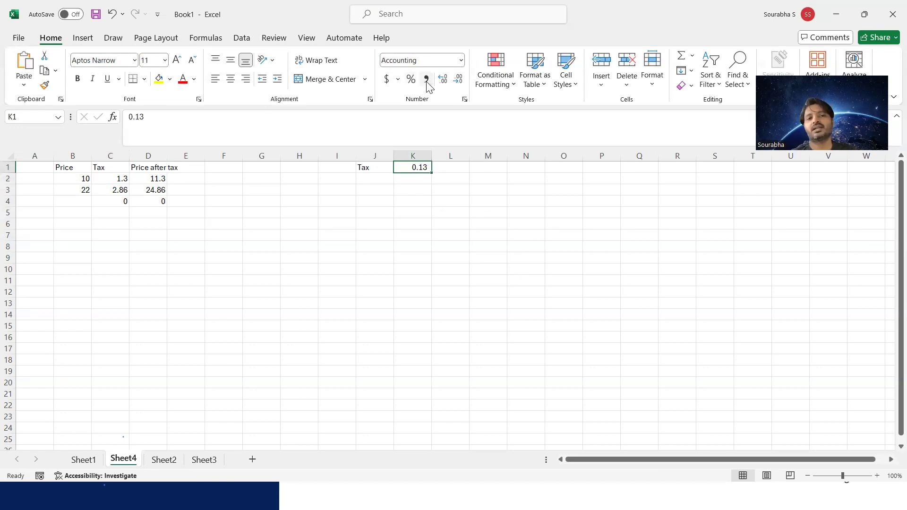
click(461, 60)
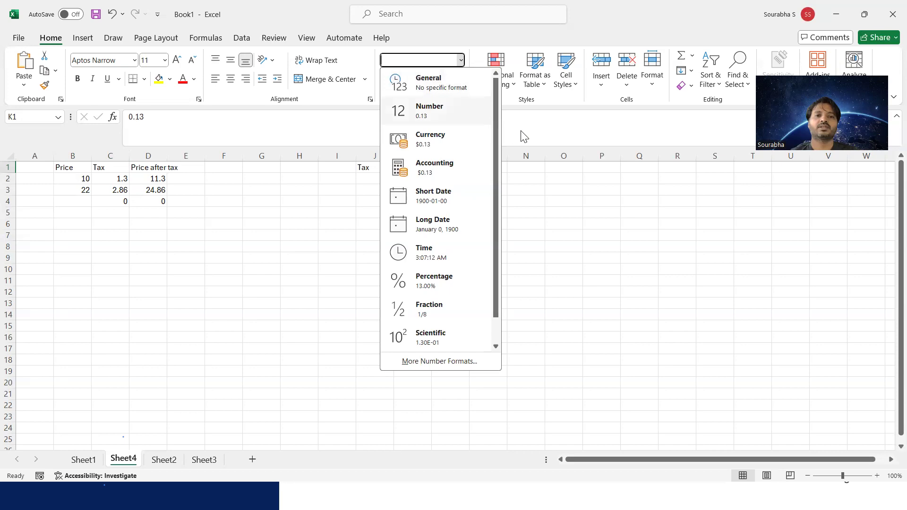
click(555, 31)
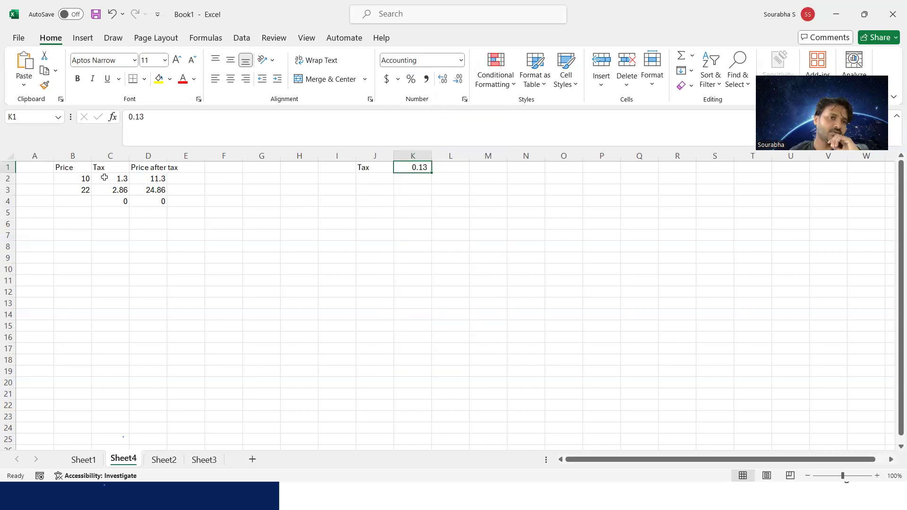
- Delete the tax formulas in cells C2 to C4
click(104, 178)
key(shift+Down)
key(shift+Down)
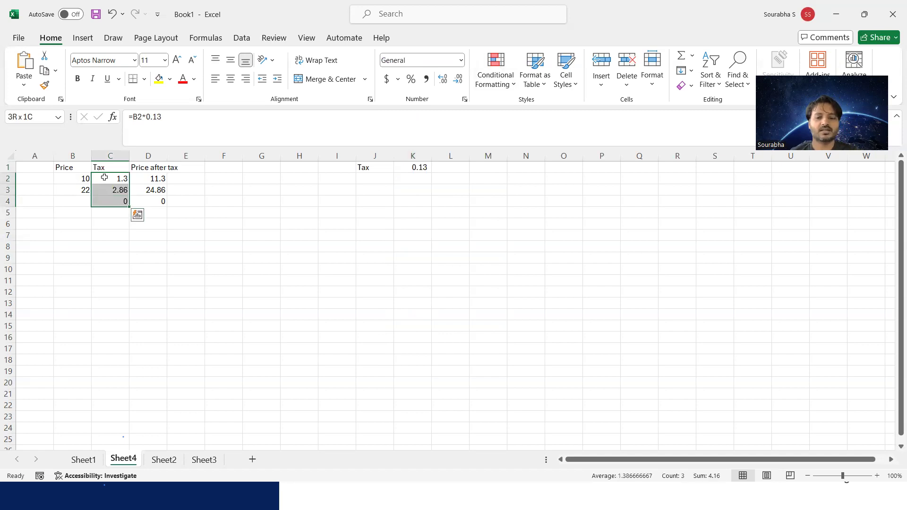
key(Delete)
key(Down)
- Enter the formula =B2*K1 in cell C2 to calculate tax from the separate rate cell, and check it
click(104, 177)
text(=)
key(Left)
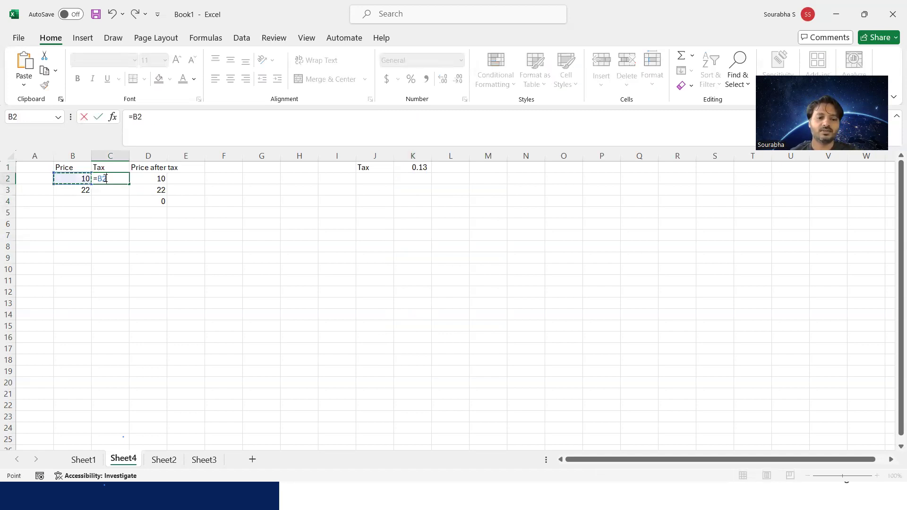
text(*)
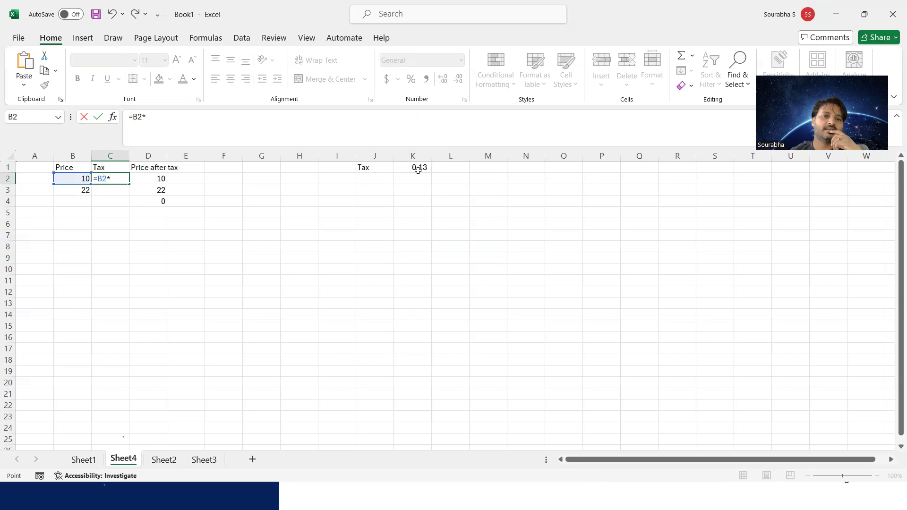
click(419, 171)
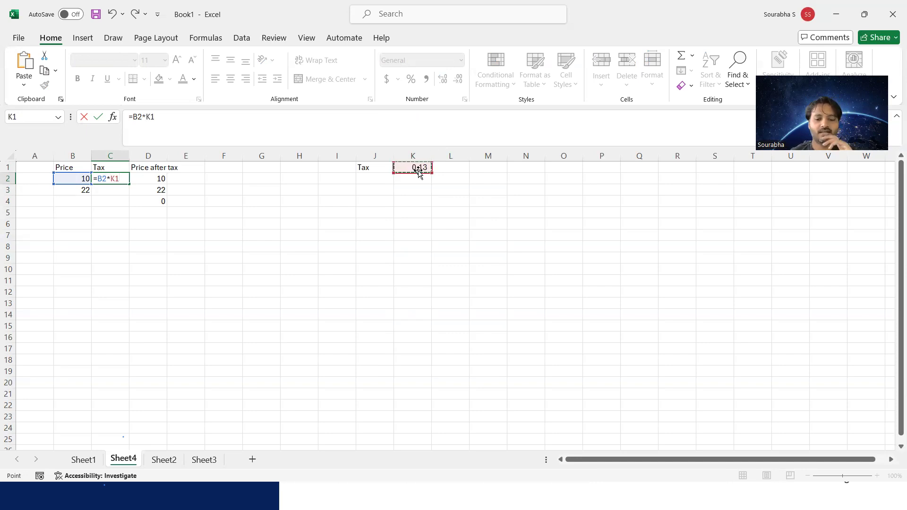
key(Return)
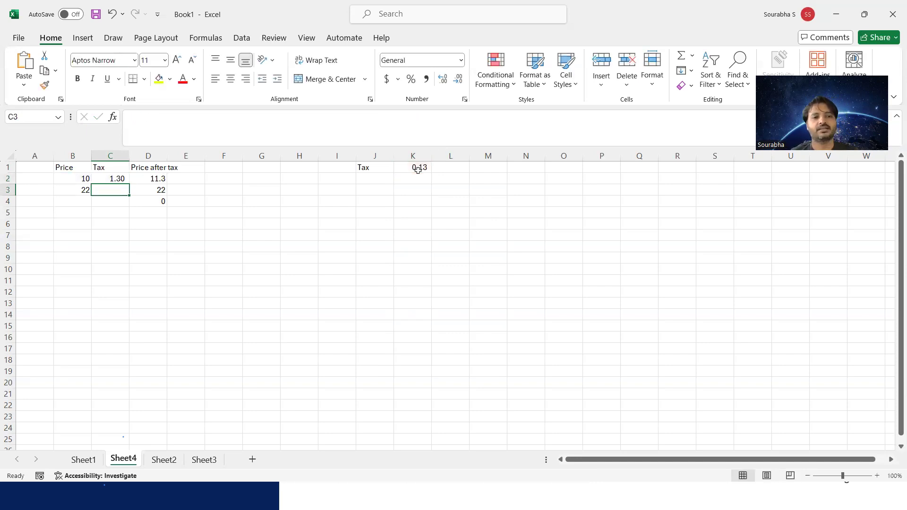
click(258, 197)
click(106, 180)
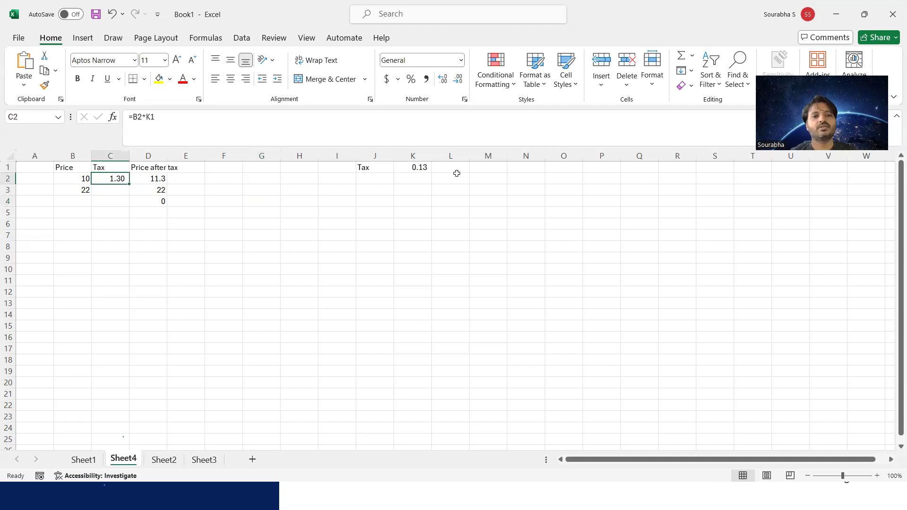
- Highlight the tax label and rate in J1:K1 with a yellow fill
drag(413, 168, 373, 169)
click(159, 78)
click(371, 197)
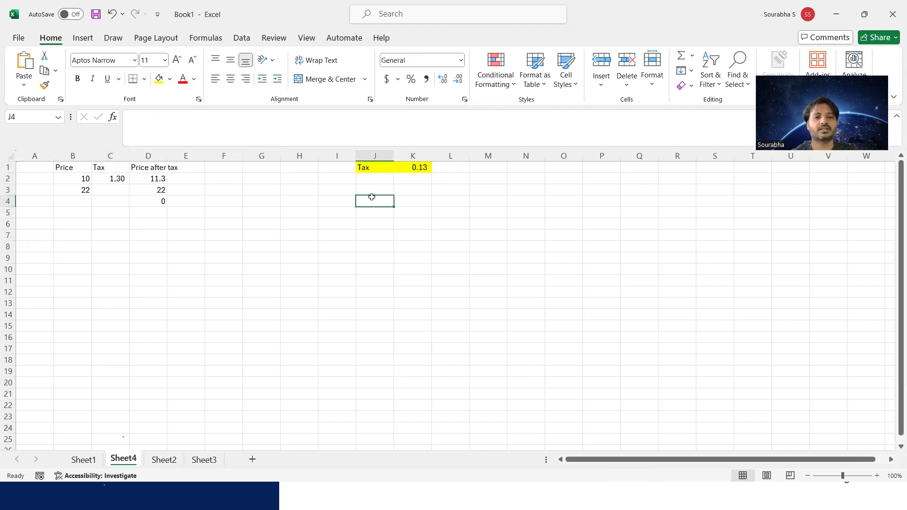
- Fill the relative tax formula from C2 down to C3 and inspect the copied formula
click(115, 178)
drag(128, 184, 128, 193)
click(112, 187)
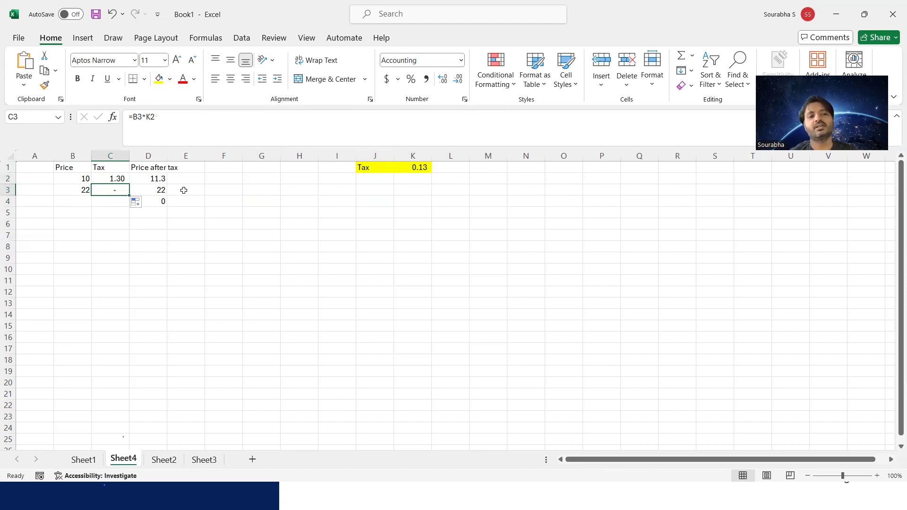
- Change the formula in C2 to =B2*$K$1 so the tax rate is an absolute reference
click(120, 177)
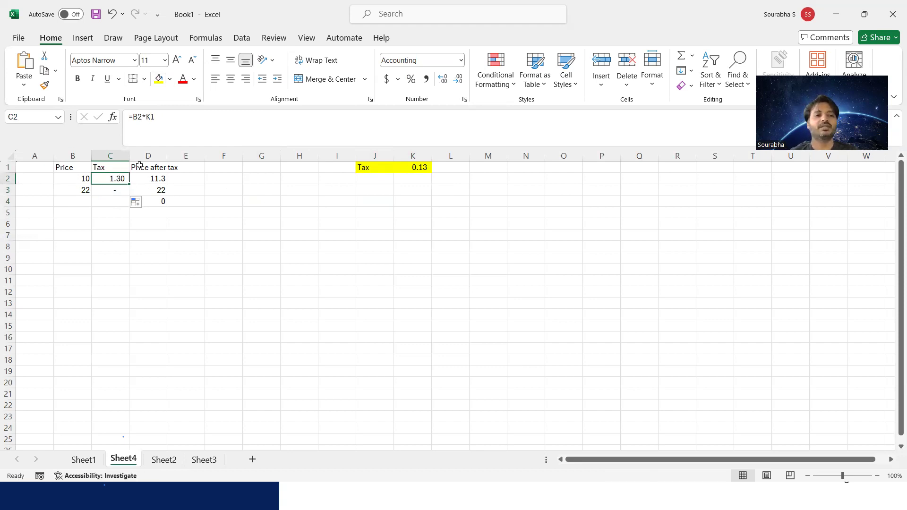
click(187, 113)
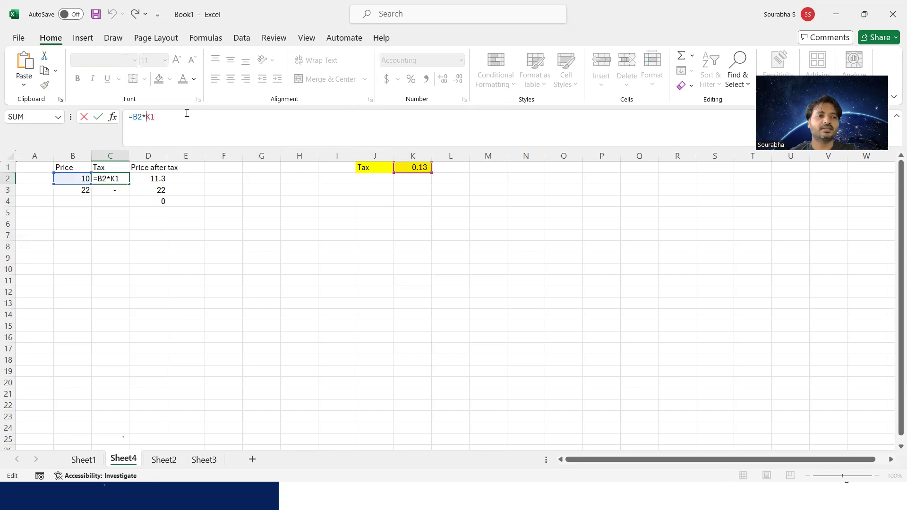
text($K$)
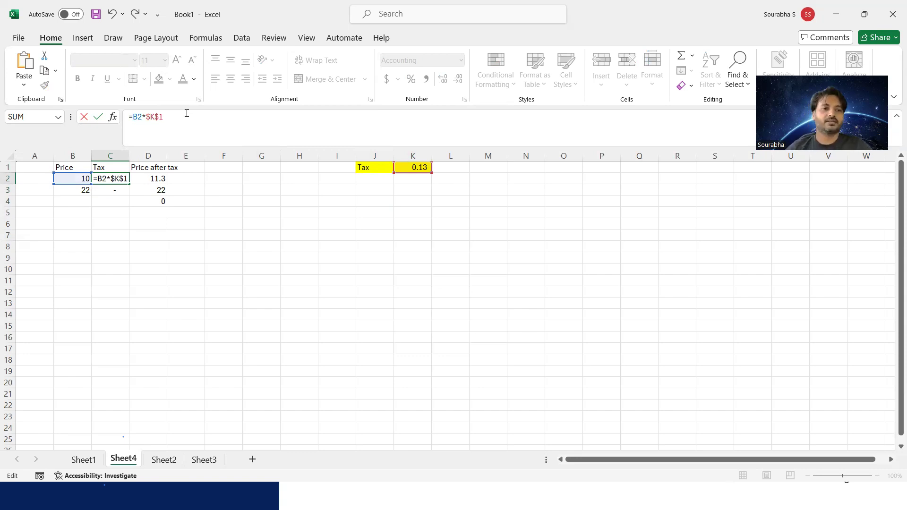
key(Return)
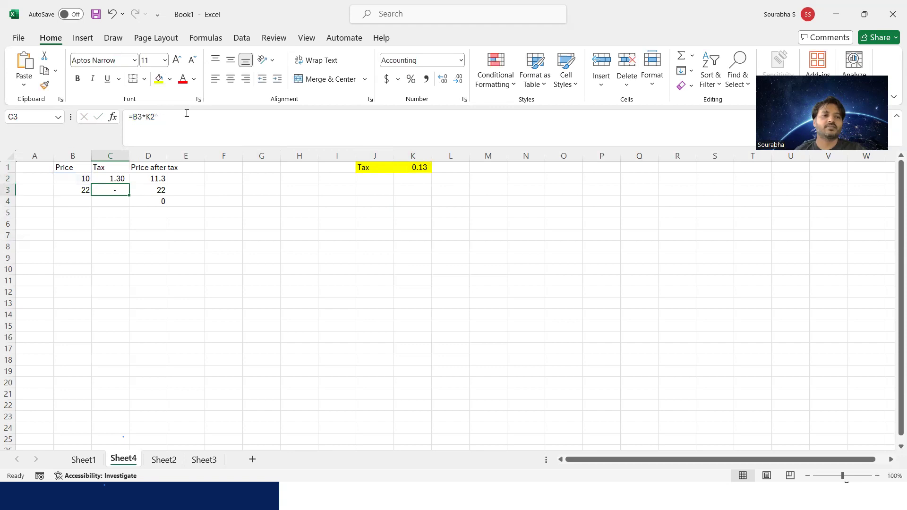
- Fill the absolute-reference tax formula from C2 down to C3 and check the copied formula in C3
click(117, 179)
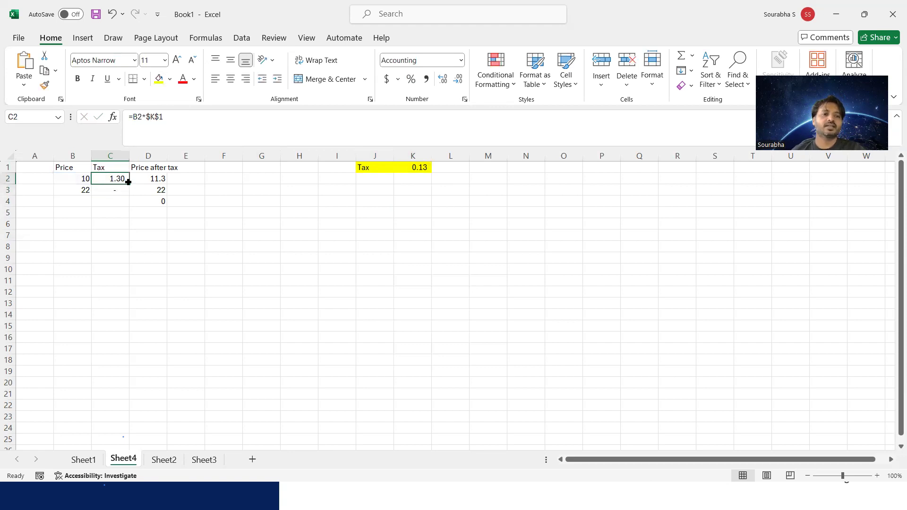
drag(128, 184, 127, 191)
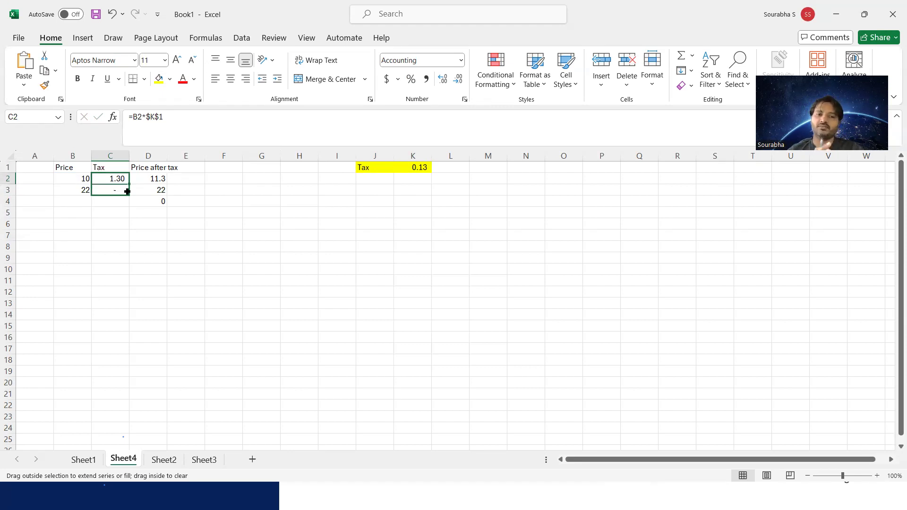
drag(127, 192, 125, 190)
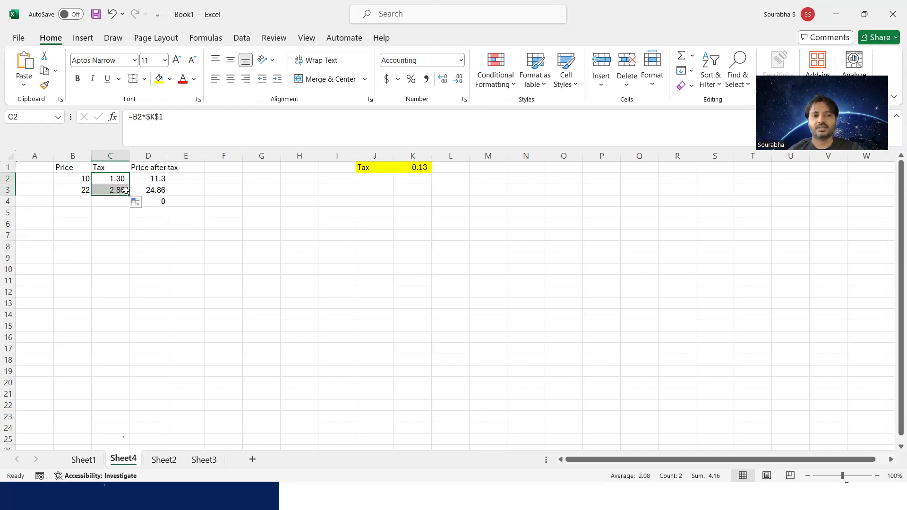
click(148, 222)
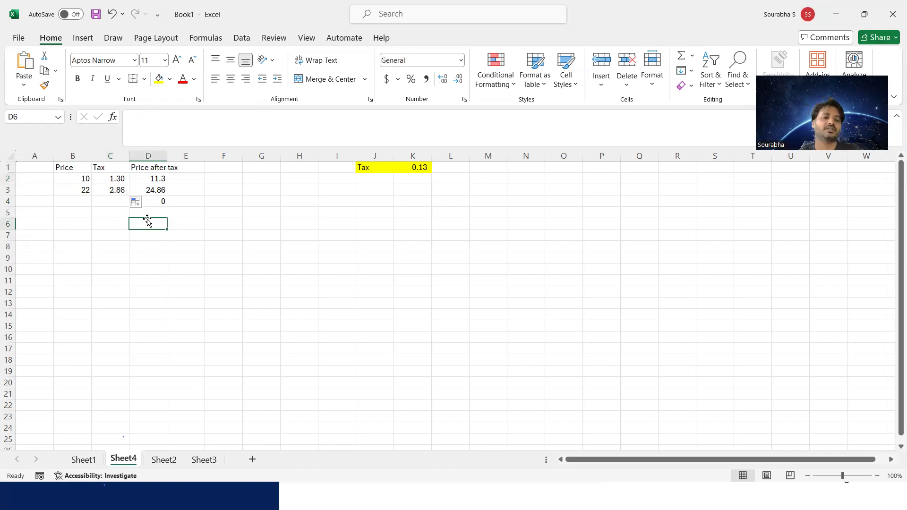
click(116, 199)
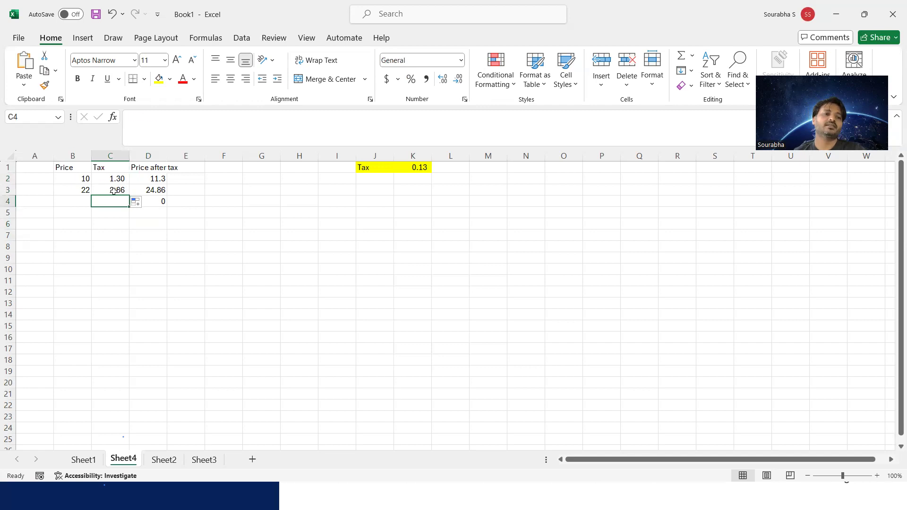
click(114, 191)
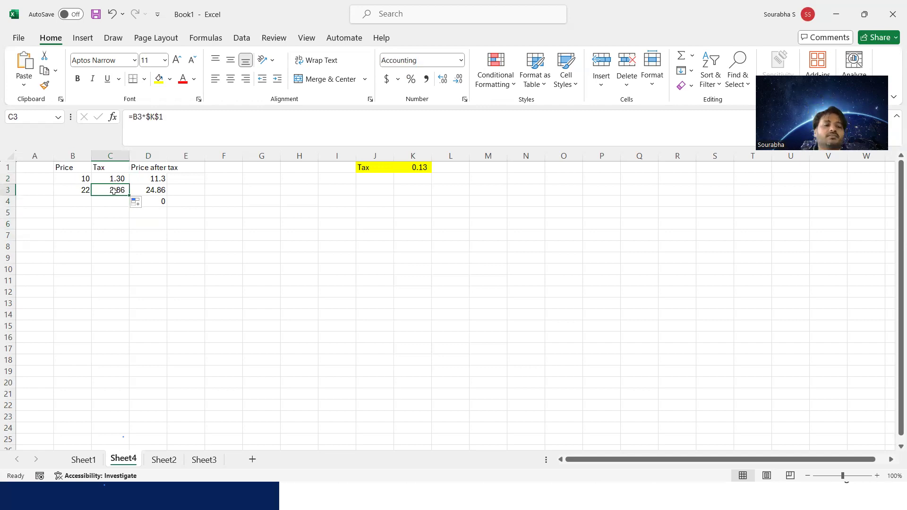